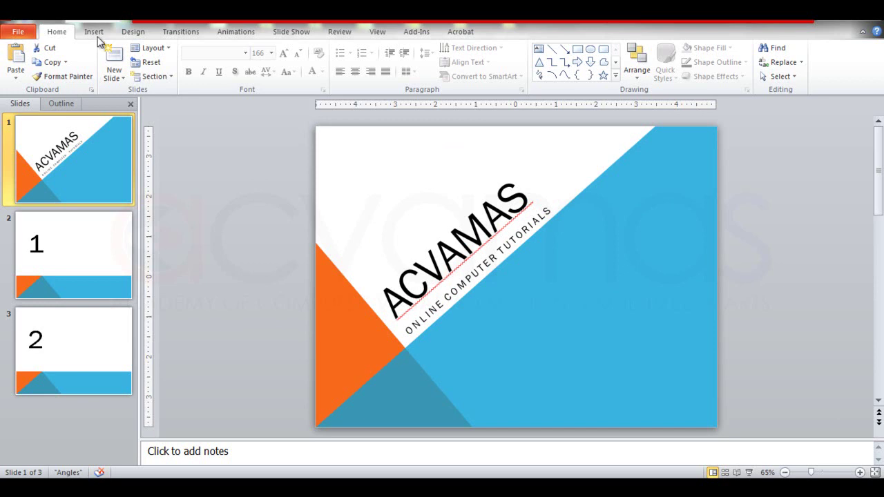
Open the Insert tab's Audio dropdown to show Audio from File, Clip Art Audio and Record Audio.
{"action": "left_click", "coordinate": [96, 33]}
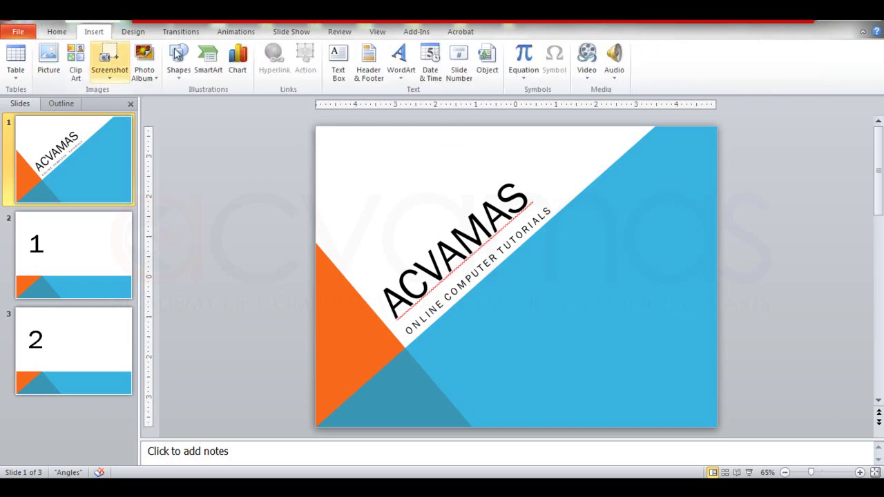
{"action": "left_click", "coordinate": [617, 81]}
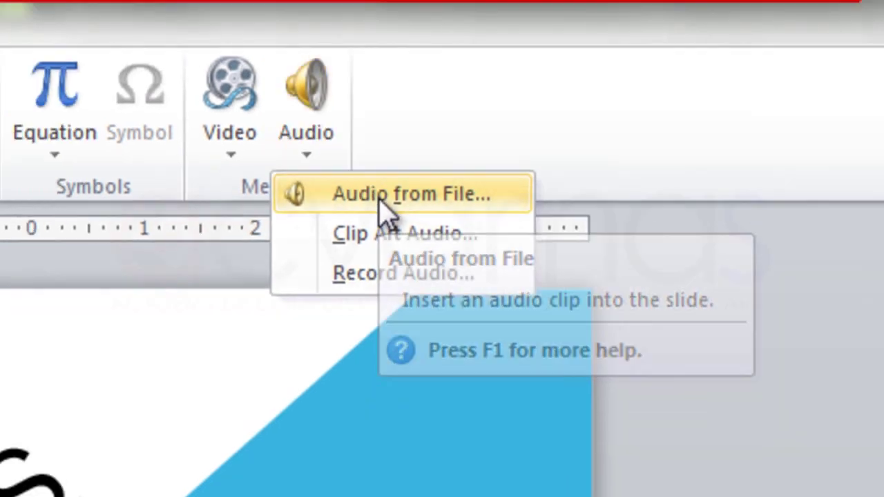
Insert the Potato_Deal file via Audio from File, with the file type set to All Files.
{"action": "left_click", "coordinate": [641, 95]}
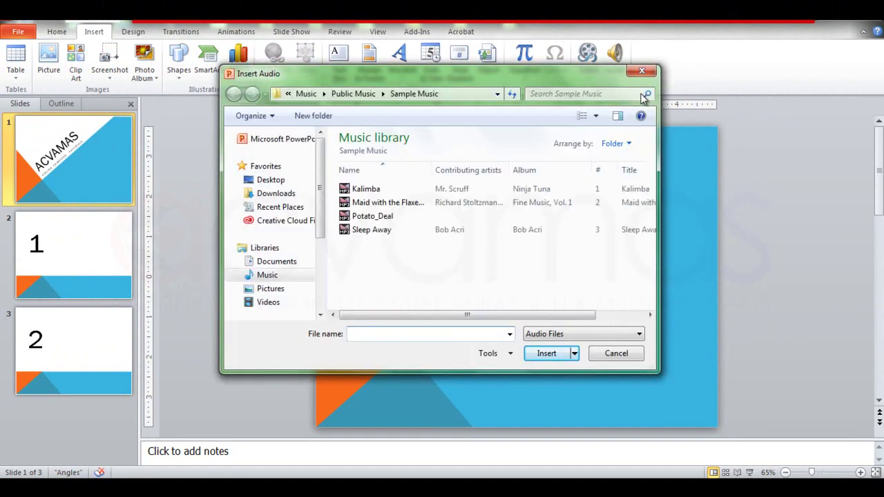
{"action": "mouse_move", "coordinate": [276, 221]}
{"action": "scroll", "coordinate": [321, 178], "scroll_direction": "down", "scroll_amount": 1}
{"action": "scroll", "coordinate": [321, 178], "scroll_direction": "down", "scroll_amount": 2}
{"action": "scroll", "coordinate": [320, 169], "scroll_direction": "up", "scroll_amount": 3}
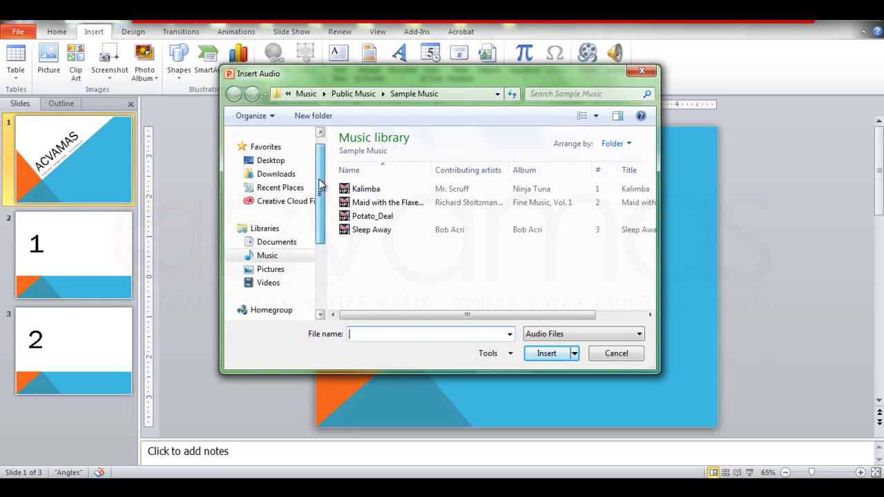
{"action": "scroll", "coordinate": [320, 160], "scroll_direction": "up", "scroll_amount": 1}
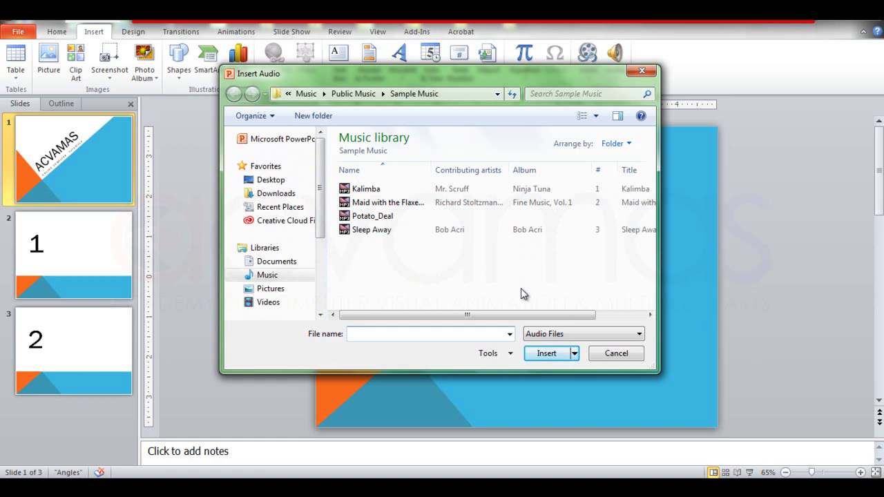
{"action": "left_click", "coordinate": [638, 335]}
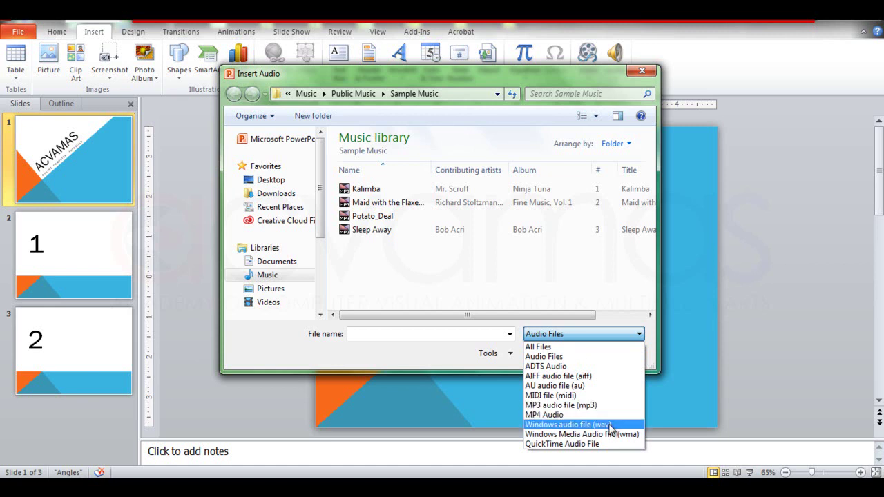
{"action": "left_click", "coordinate": [602, 346]}
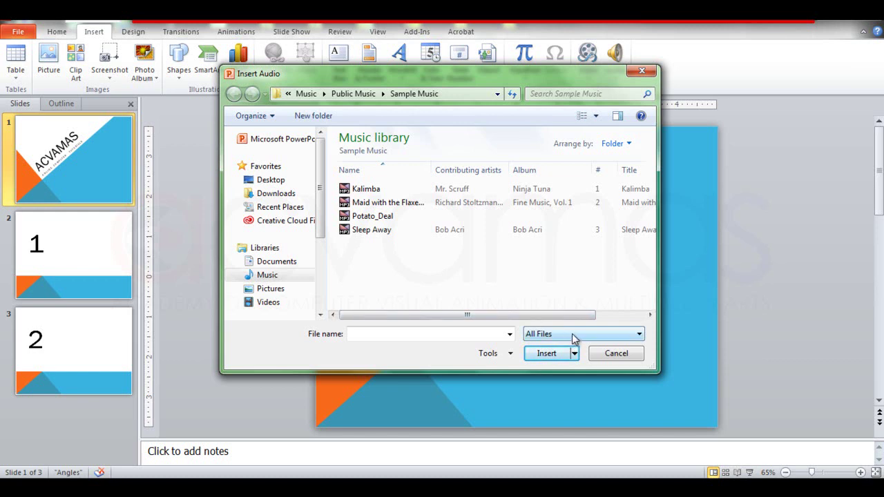
{"action": "left_click", "coordinate": [390, 220]}
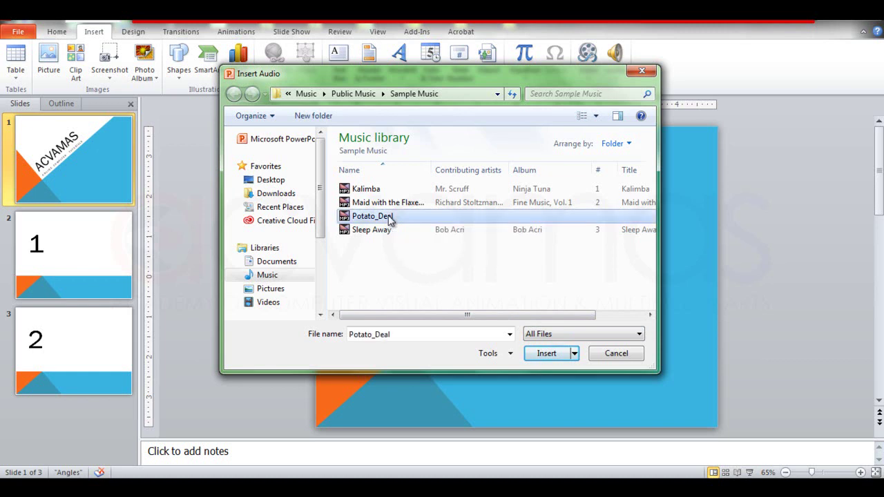
{"action": "left_click", "coordinate": [547, 354]}
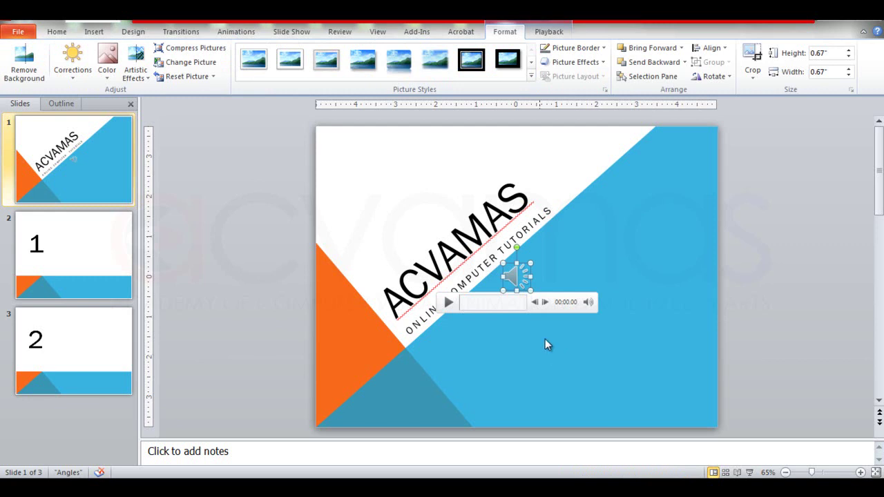
Move the audio icon down below the subtitle, then briefly play and pause the clip.
{"action": "mouse_move", "coordinate": [517, 276]}
{"action": "left_mouse_down"}
{"action": "mouse_move", "coordinate": [602, 213]}
{"action": "mouse_move", "coordinate": [641, 394]}
{"action": "left_mouse_up"}
{"action": "left_click_drag", "start_coordinate": [640, 394], "coordinate": [517, 336]}
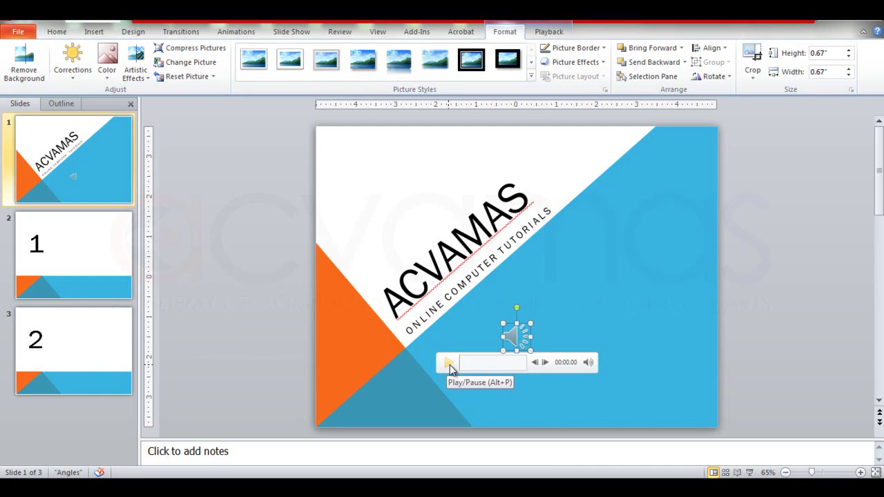
{"action": "left_click", "coordinate": [450, 365]}
{"action": "left_click", "coordinate": [449, 364]}
{"action": "mouse_move", "coordinate": [588, 362]}
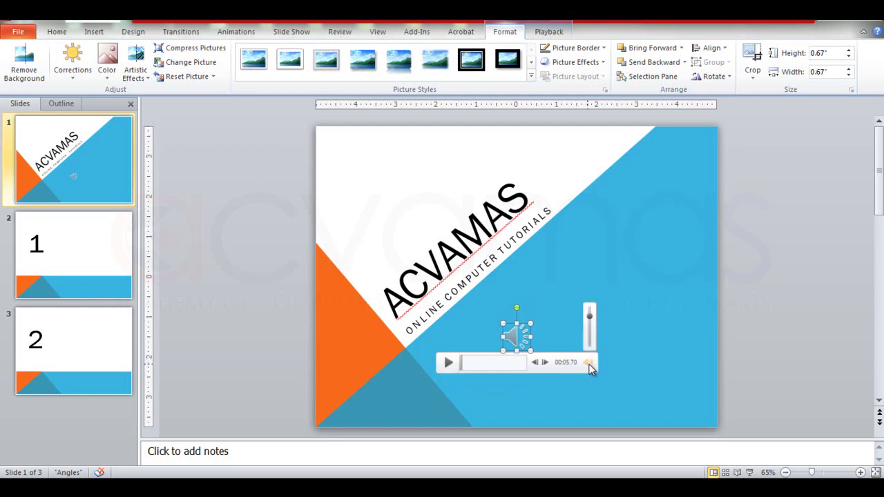
Raise the player's preview volume while resuming and pausing the clip.
{"action": "scroll", "coordinate": [590, 366], "scroll_direction": "down", "scroll_amount": 2}
{"action": "scroll", "coordinate": [591, 366], "scroll_direction": "down", "scroll_amount": 3}
{"action": "left_click_drag", "start_coordinate": [591, 347], "coordinate": [593, 334]}
{"action": "left_click", "coordinate": [452, 364]}
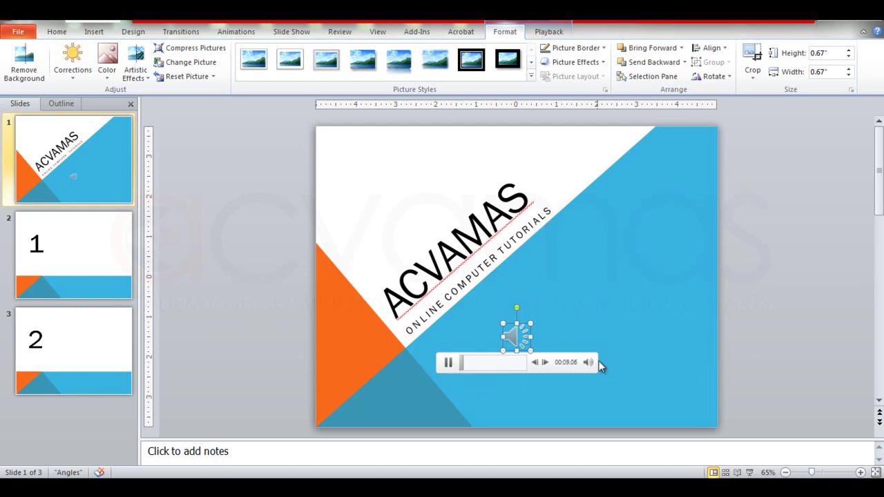
{"action": "left_click_drag", "start_coordinate": [591, 345], "coordinate": [591, 318]}
{"action": "left_click", "coordinate": [454, 363]}
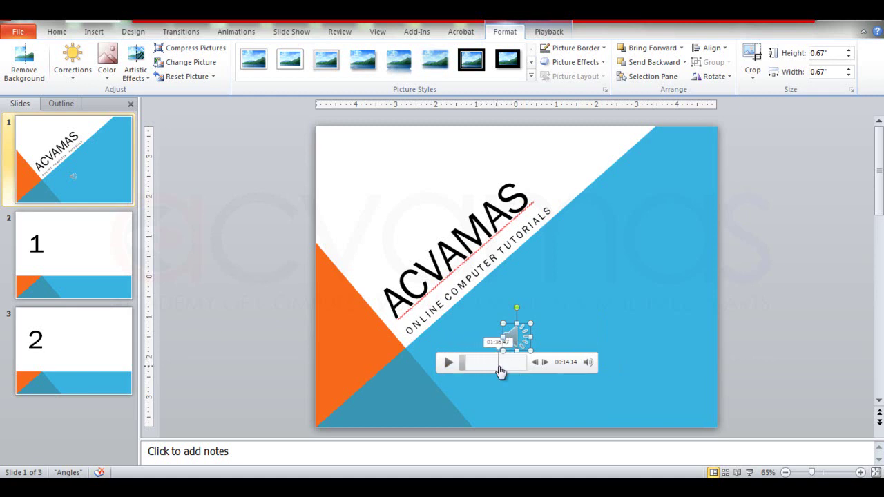
Seek back to about 0:35 in the clip, play it, and pause near 0:40.
{"action": "left_click", "coordinate": [499, 366]}
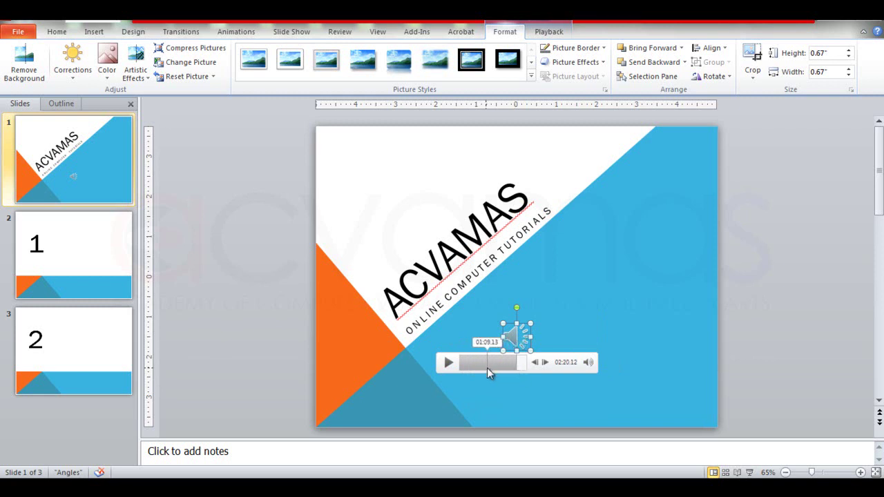
{"action": "left_click", "coordinate": [488, 368]}
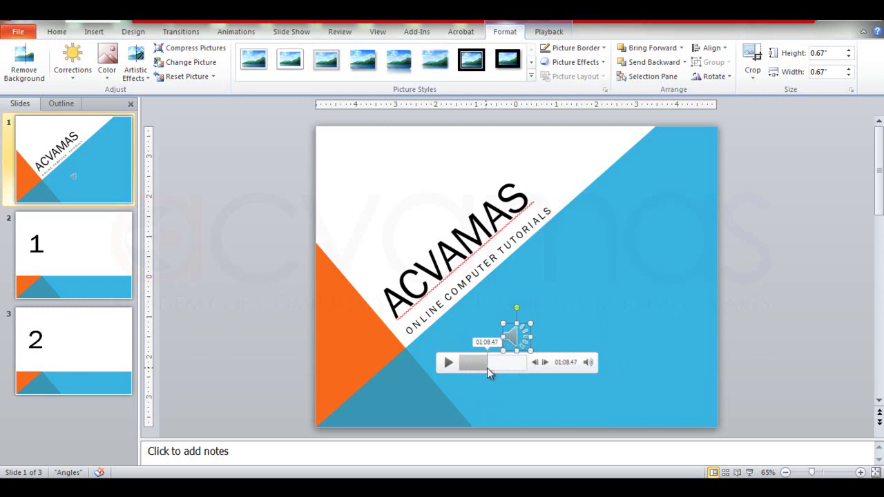
{"action": "left_click", "coordinate": [474, 366]}
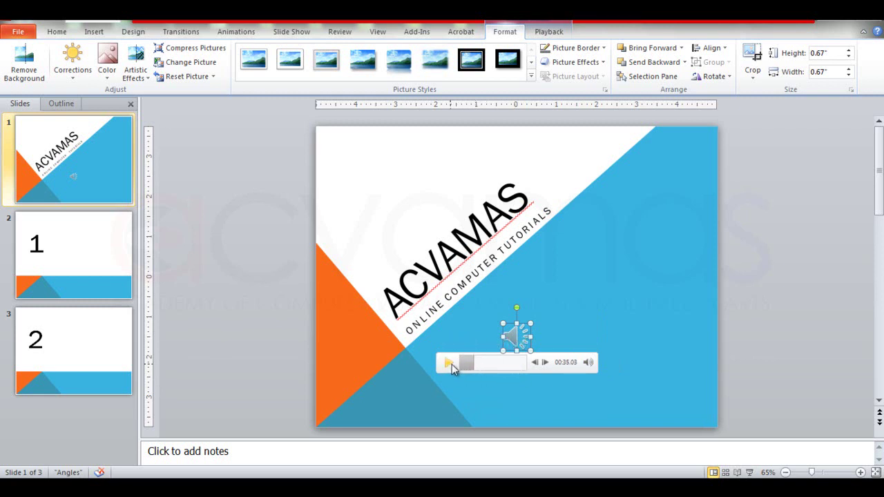
{"action": "left_click", "coordinate": [451, 364]}
{"action": "left_click", "coordinate": [451, 364]}
On the Playback tab, add a bookmark at 00:58.92, then select it and remove it.
{"action": "left_click", "coordinate": [549, 33]}
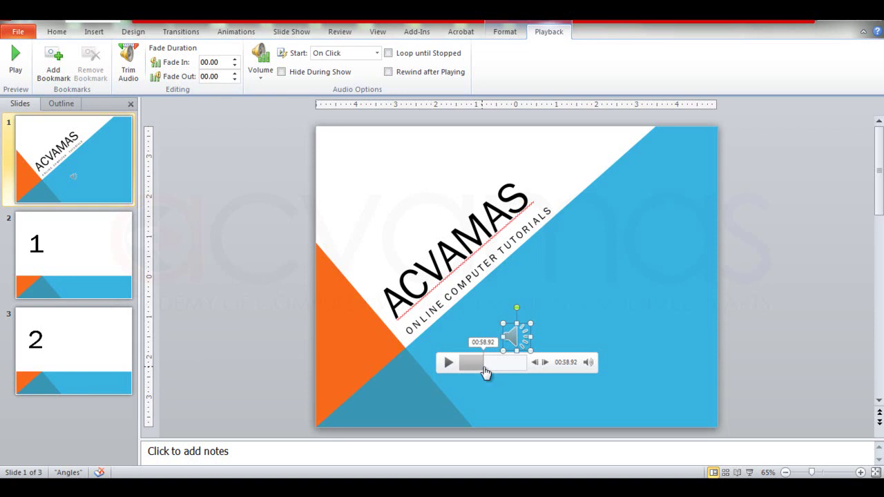
{"action": "left_click", "coordinate": [53, 58]}
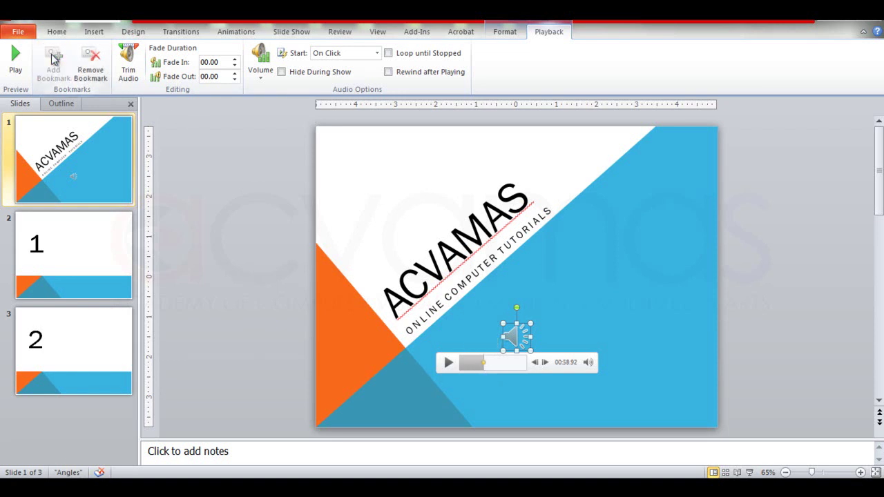
{"action": "left_click", "coordinate": [501, 367]}
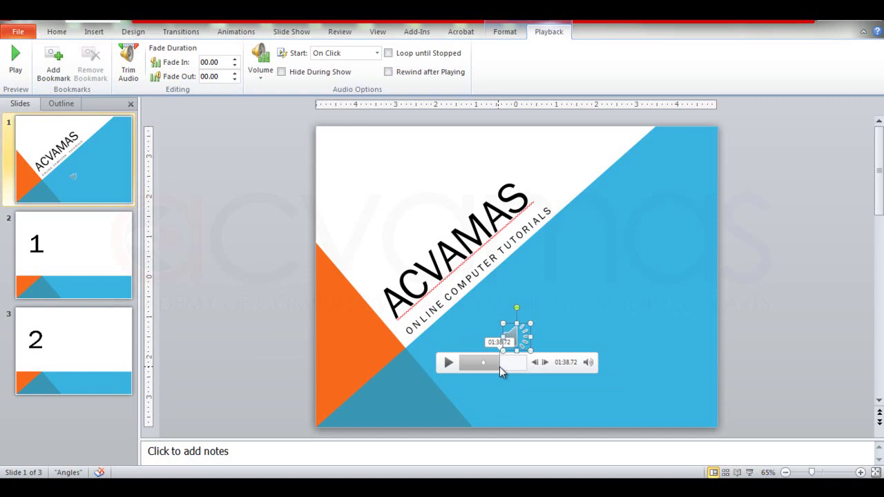
{"action": "left_click", "coordinate": [452, 363]}
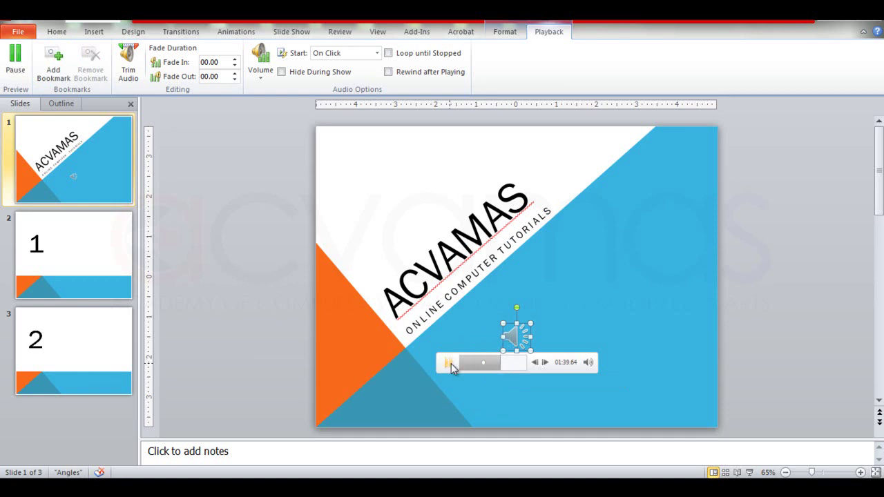
{"action": "left_click", "coordinate": [451, 363]}
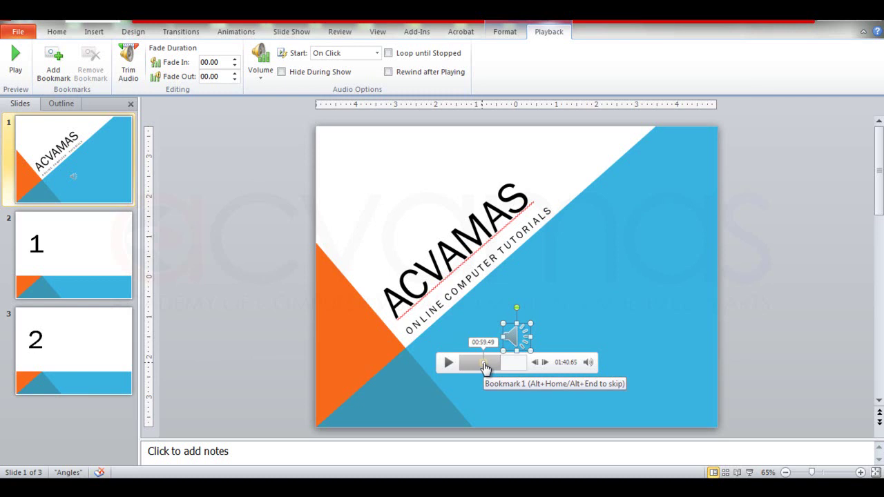
{"action": "left_click", "coordinate": [486, 368]}
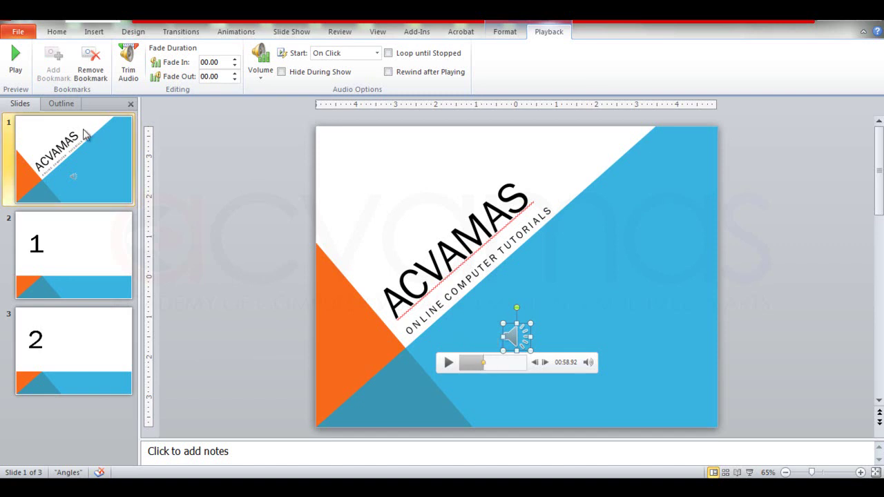
{"action": "left_click", "coordinate": [95, 81]}
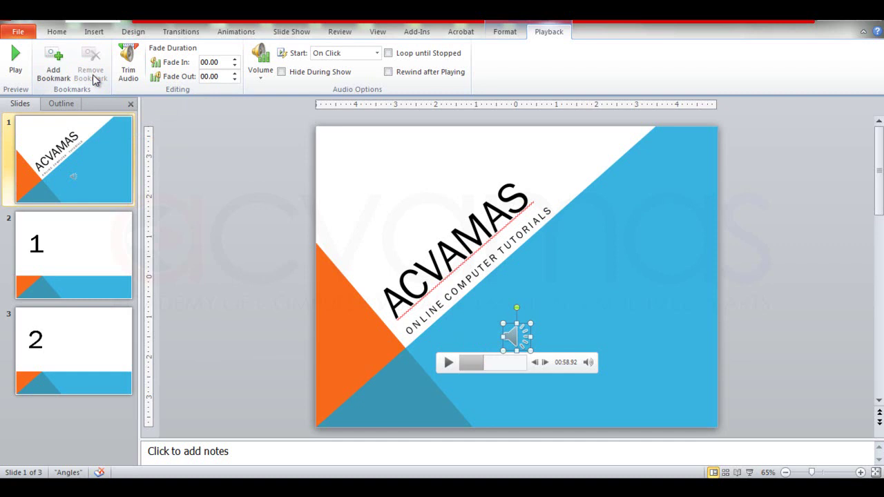
In Trim Audio, drag the start handle to about 00:20.946 and the end handle earlier, then preview.
{"action": "left_click", "coordinate": [128, 69]}
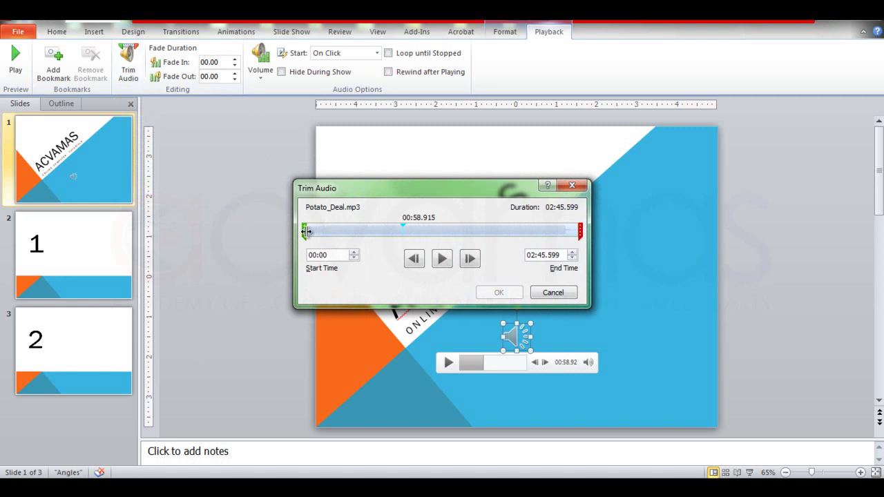
{"action": "left_click_drag", "start_coordinate": [305, 232], "coordinate": [338, 232]}
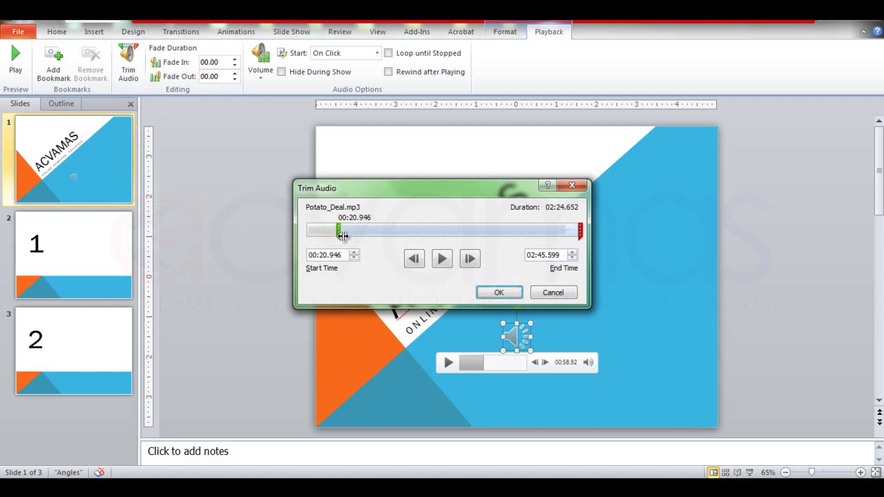
{"action": "left_click_drag", "start_coordinate": [580, 231], "coordinate": [347, 232]}
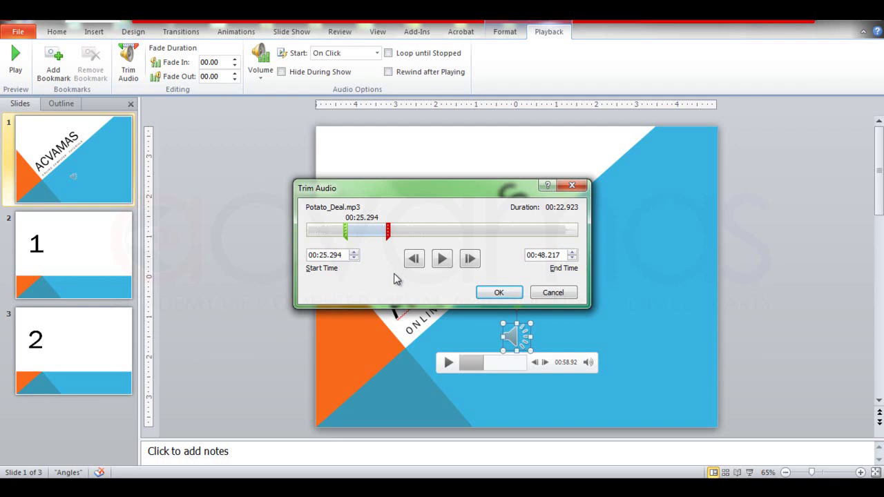
{"action": "left_click", "coordinate": [443, 262]}
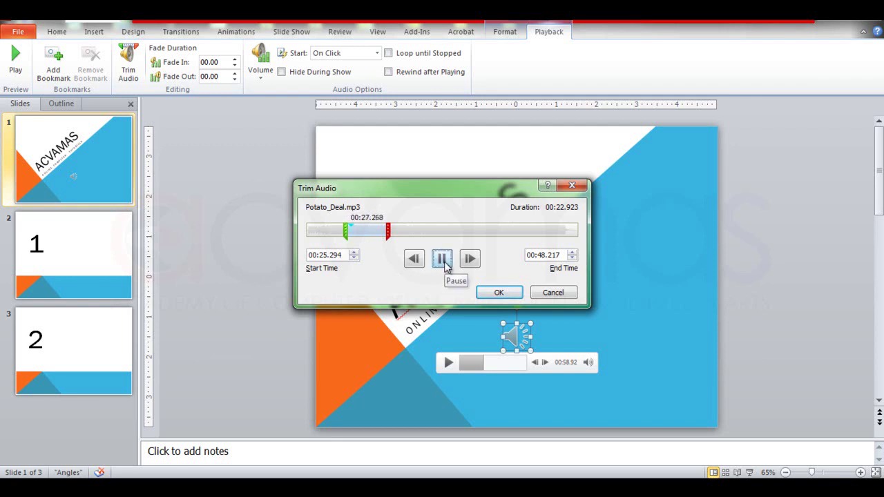
{"action": "left_click", "coordinate": [443, 261]}
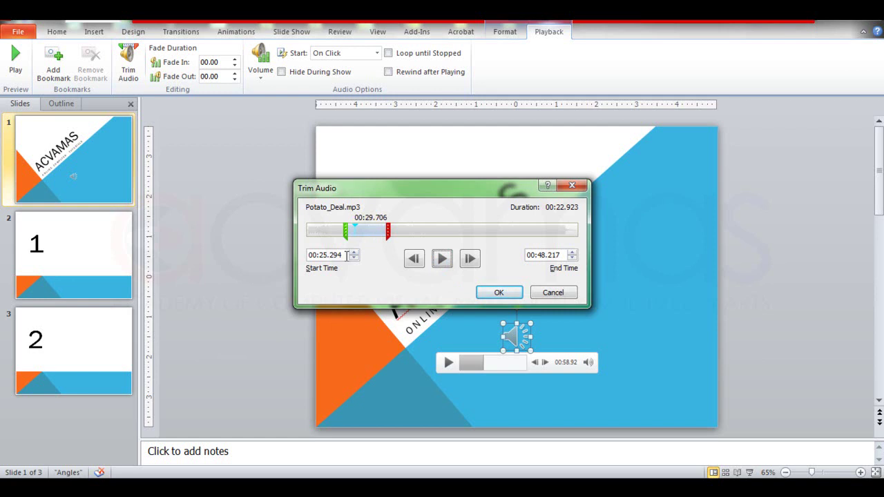
Type exact trim times of 00:20.00 start and 00:50.00 end, then preview the 30-second section.
{"action": "left_click", "coordinate": [329, 254]}
{"action": "left_click_drag", "start_coordinate": [329, 255], "coordinate": [319, 256]}
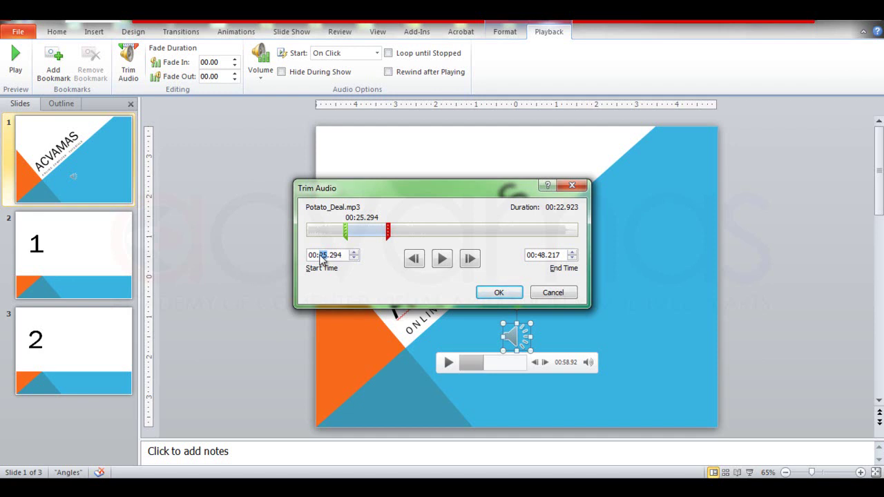
{"action": "type", "text": "20"}
{"action": "left_click_drag", "start_coordinate": [344, 255], "coordinate": [330, 255]}
{"action": "type", "text": "00"}
{"action": "left_click_drag", "start_coordinate": [545, 256], "coordinate": [539, 256]}
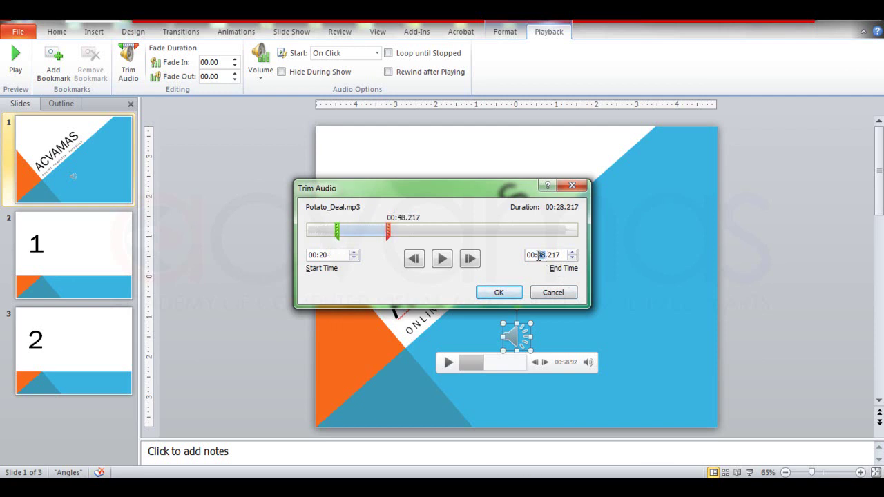
{"action": "type", "text": "50"}
{"action": "left_click_drag", "start_coordinate": [561, 256], "coordinate": [551, 257]}
{"action": "type", "text": "00"}
{"action": "key", "text": "Tab"}
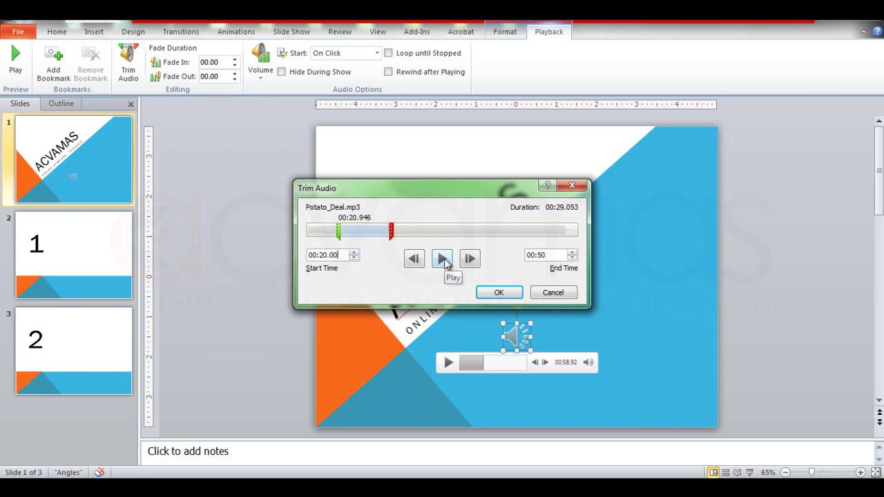
{"action": "left_click", "coordinate": [442, 258]}
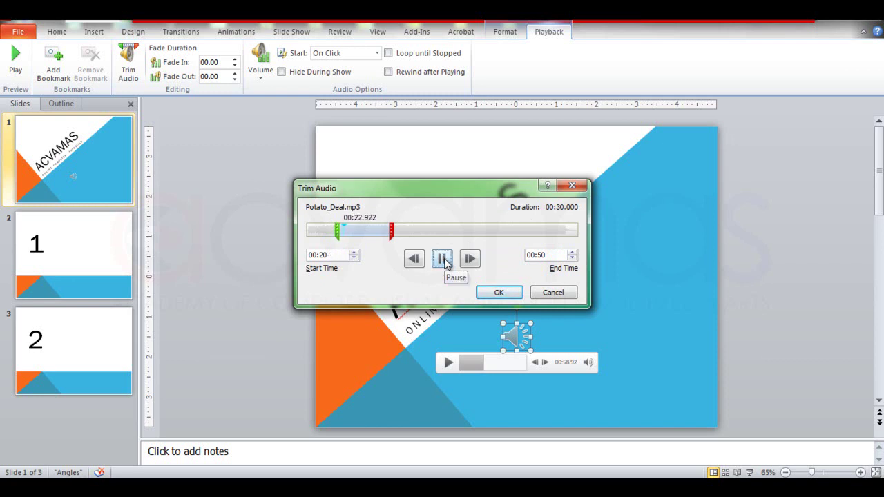
{"action": "left_click", "coordinate": [442, 258]}
Confirm the 00:20–00:50 trim with OK and play the start of the shortened clip.
{"action": "left_click", "coordinate": [499, 292]}
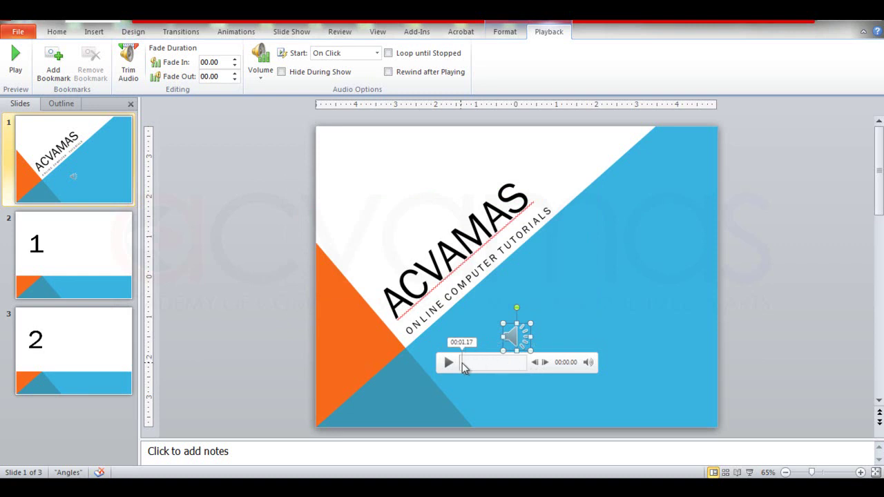
{"action": "left_click", "coordinate": [447, 364]}
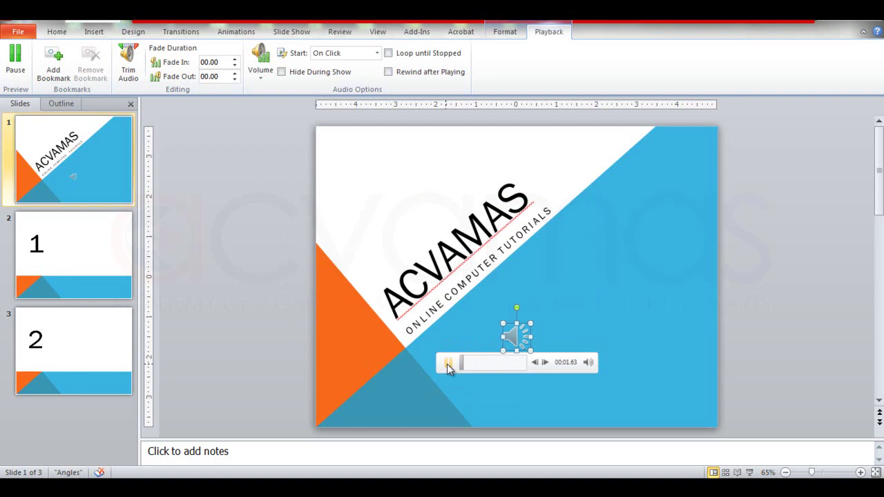
{"action": "left_click", "coordinate": [447, 364]}
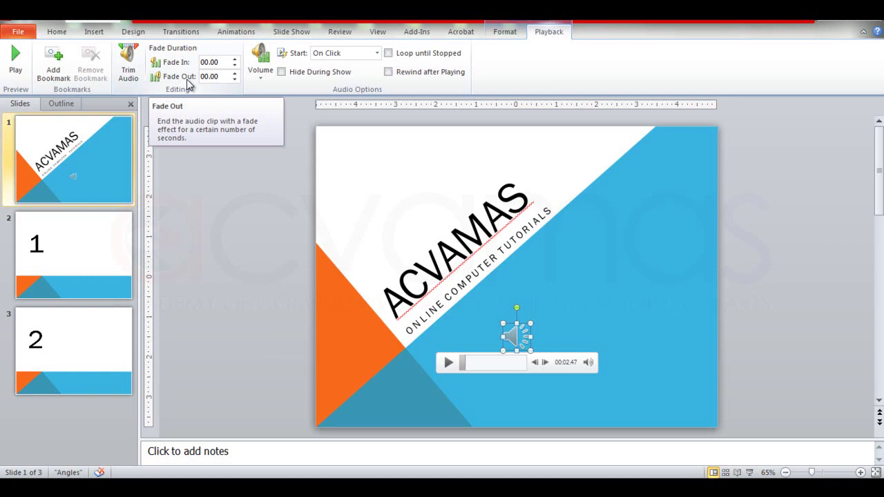
Set the Fade In duration to 02.00 with its spinner.
{"action": "left_click", "coordinate": [236, 60]}
{"action": "left_click", "coordinate": [235, 60]}
{"action": "left_click", "coordinate": [236, 60]}
{"action": "left_click", "coordinate": [236, 60]}
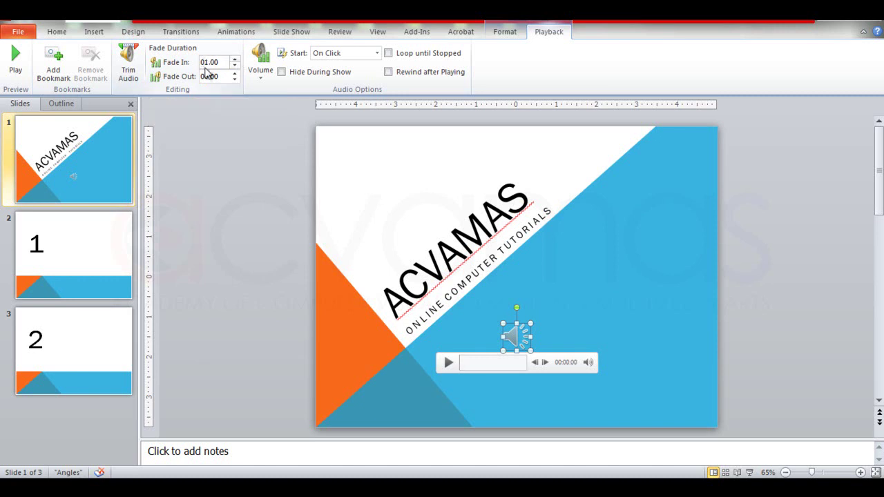
{"action": "left_click", "coordinate": [235, 67]}
{"action": "left_click", "coordinate": [235, 66]}
{"action": "left_click", "coordinate": [236, 61]}
{"action": "left_click", "coordinate": [236, 60]}
{"action": "left_click", "coordinate": [236, 60]}
{"action": "left_click", "coordinate": [235, 61]}
{"action": "left_click", "coordinate": [235, 62]}
{"action": "left_click", "coordinate": [234, 61]}
Set the Fade Out duration to 02.50.
{"action": "left_click", "coordinate": [235, 75]}
{"action": "left_click", "coordinate": [236, 75]}
{"action": "left_click", "coordinate": [236, 74]}
{"action": "left_click", "coordinate": [235, 75]}
{"action": "left_click", "coordinate": [235, 75]}
{"action": "left_click", "coordinate": [236, 75]}
{"action": "left_click", "coordinate": [235, 74]}
{"action": "left_click", "coordinate": [236, 75]}
{"action": "left_click", "coordinate": [236, 75]}
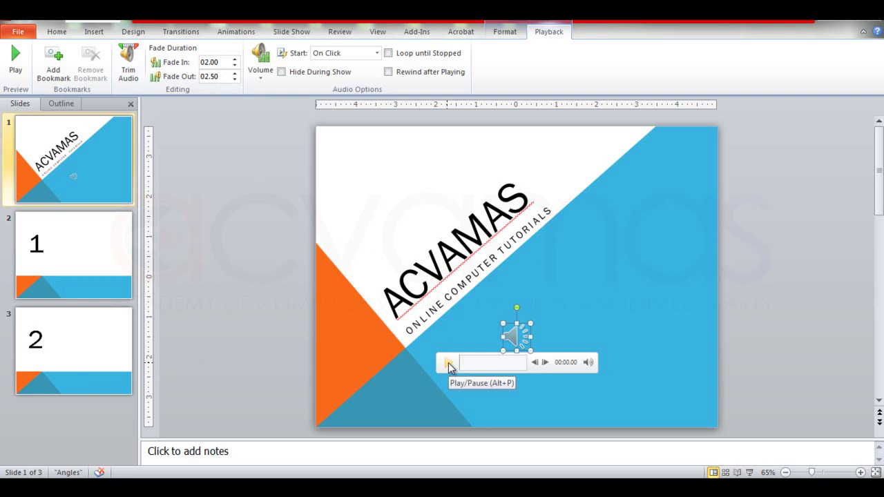
Play the clip's start, then jump near the end to hear the fade-out.
{"action": "left_click", "coordinate": [448, 363]}
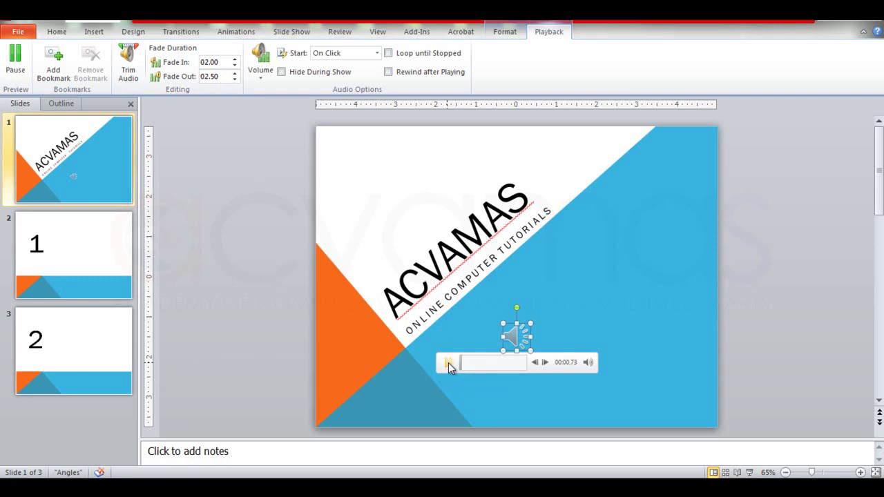
{"action": "left_click", "coordinate": [449, 364]}
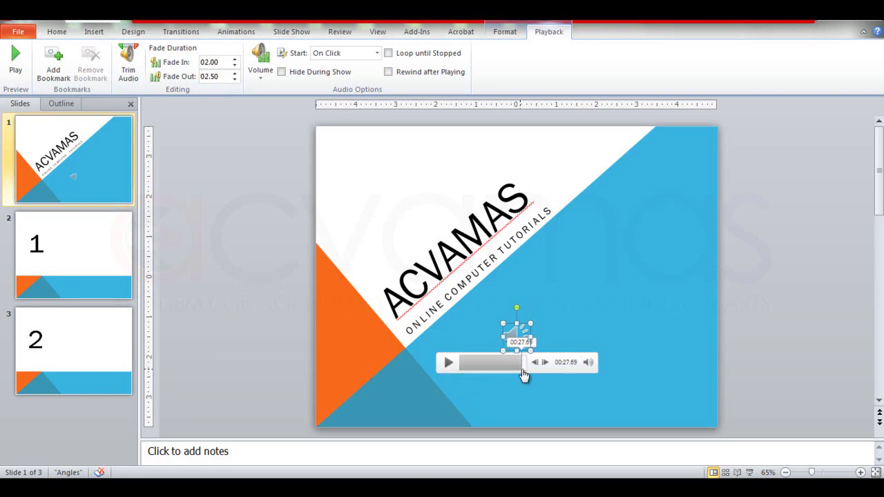
{"action": "left_click", "coordinate": [522, 366]}
{"action": "left_click", "coordinate": [449, 363]}
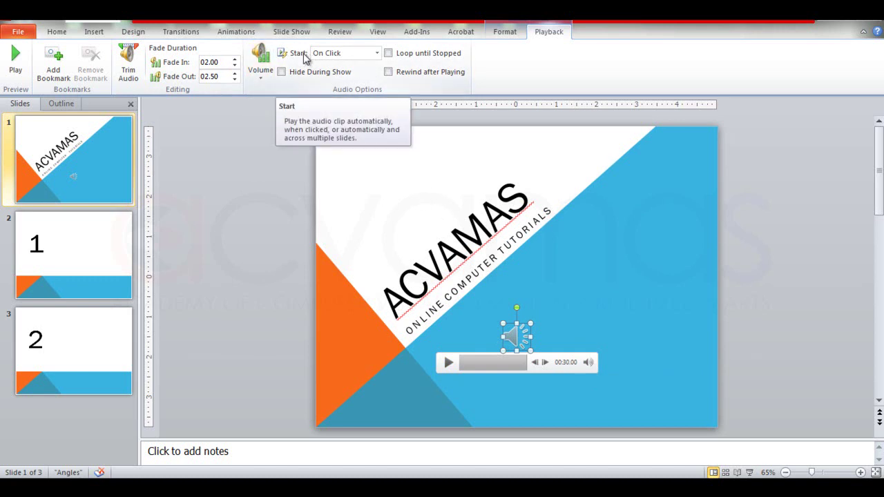
{"action": "left_click", "coordinate": [377, 53]}
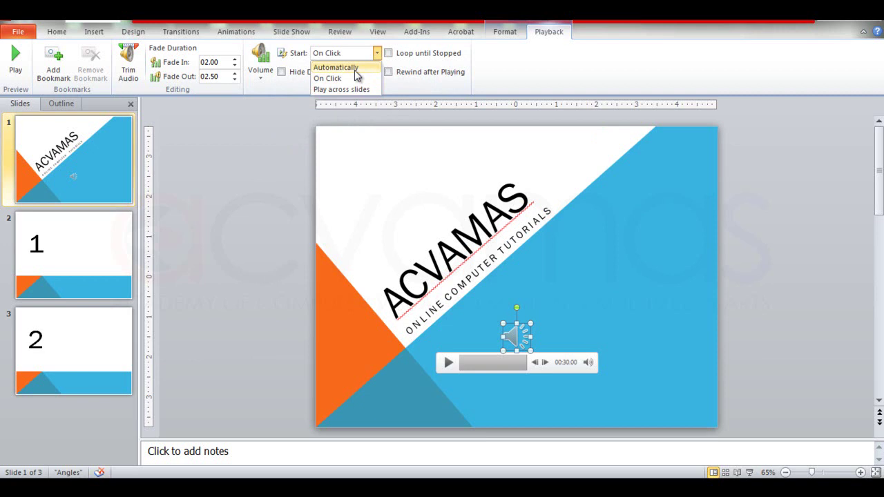
{"action": "left_click", "coordinate": [356, 72]}
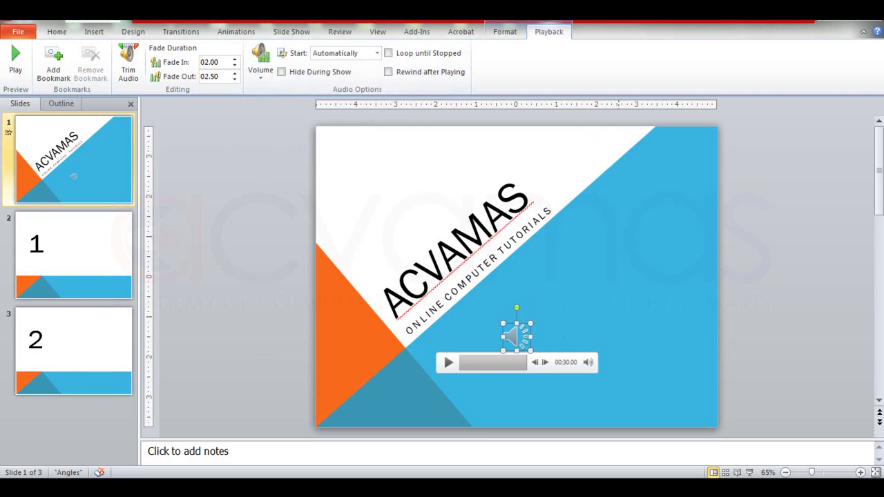
{"action": "left_click", "coordinate": [751, 473]}
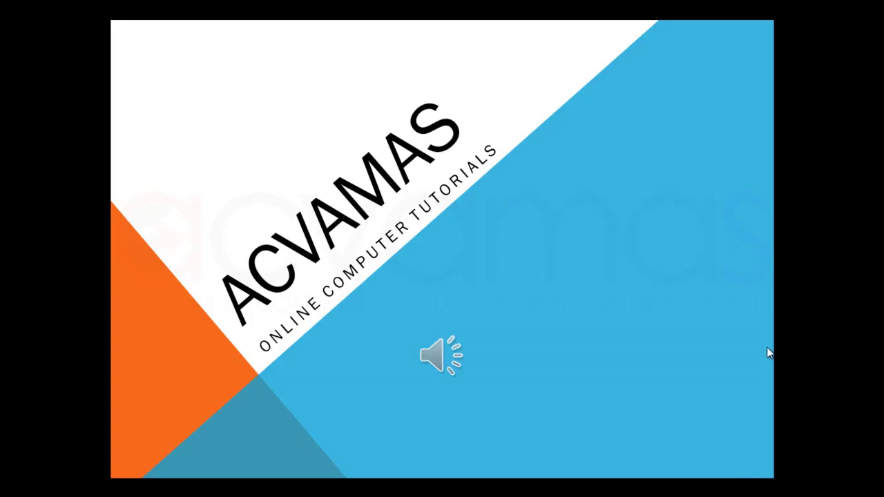
{"action": "key", "text": "Escape"}
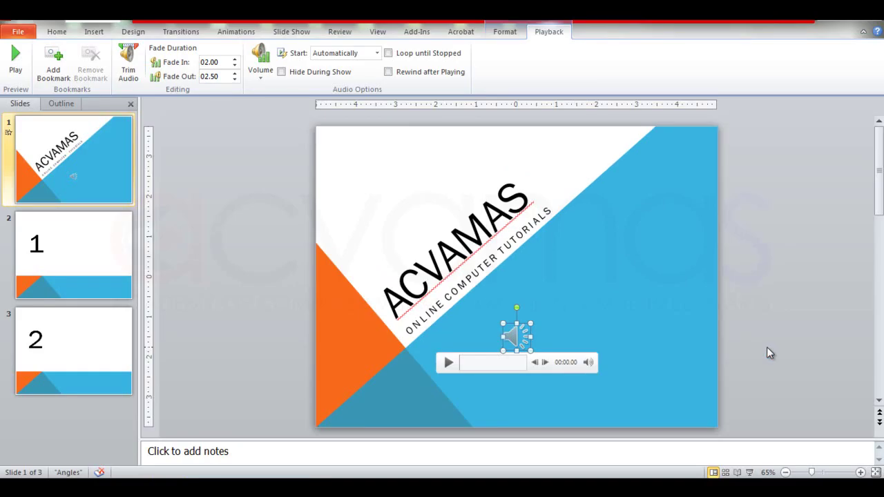
{"action": "left_click", "coordinate": [377, 53]}
{"action": "left_click", "coordinate": [354, 79]}
{"action": "left_click", "coordinate": [750, 472]}
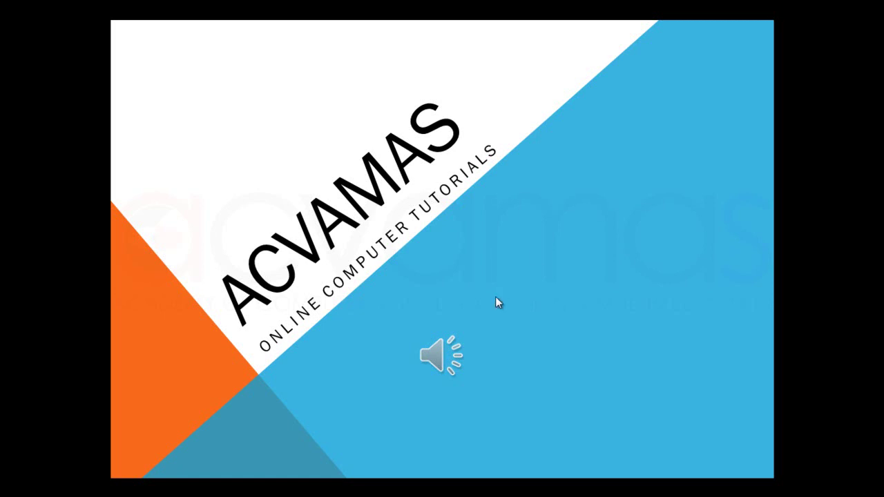
{"action": "mouse_move", "coordinate": [517, 336]}
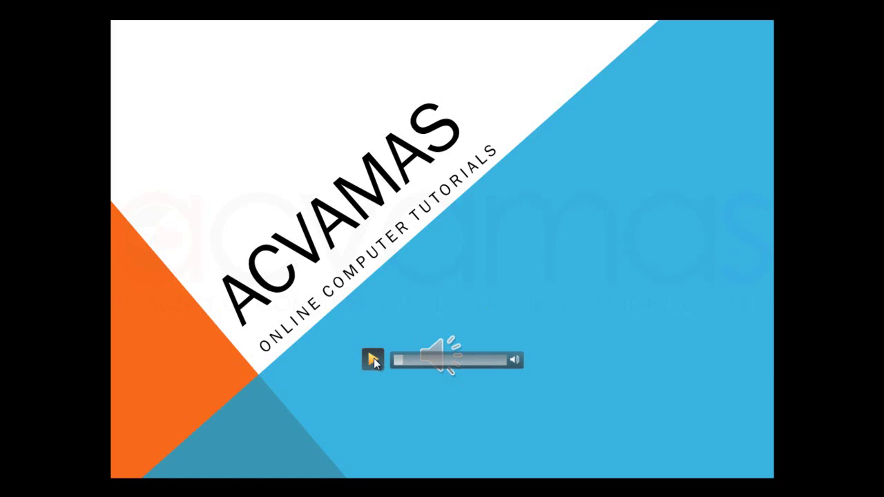
{"action": "key", "text": "Escape"}
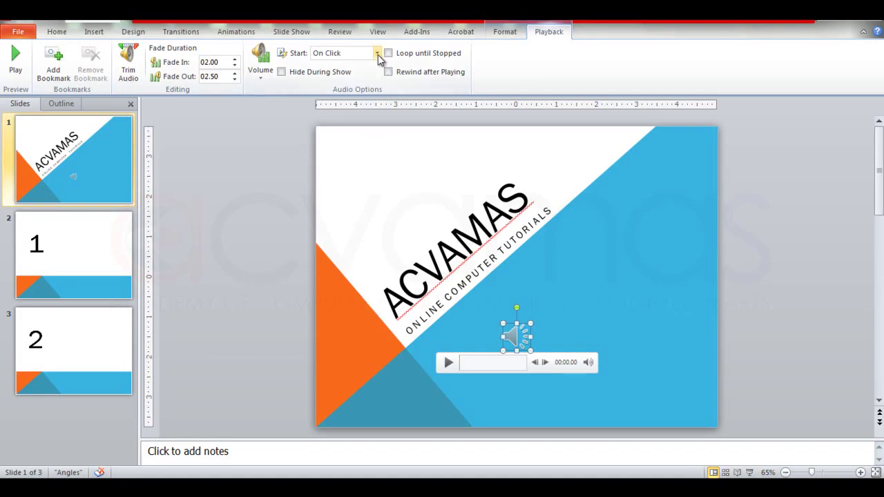
Set the clip's Start option to Play across slides and run the slide show to test it.
{"action": "left_click", "coordinate": [377, 53]}
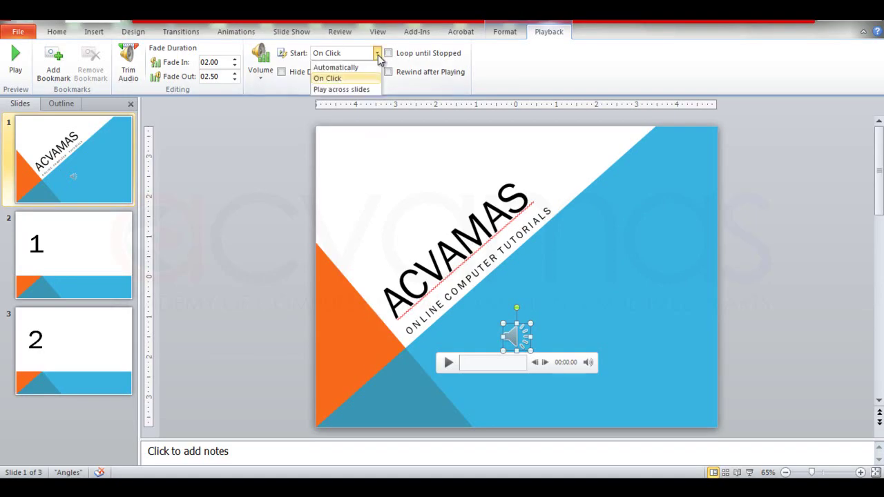
{"action": "left_click", "coordinate": [355, 91]}
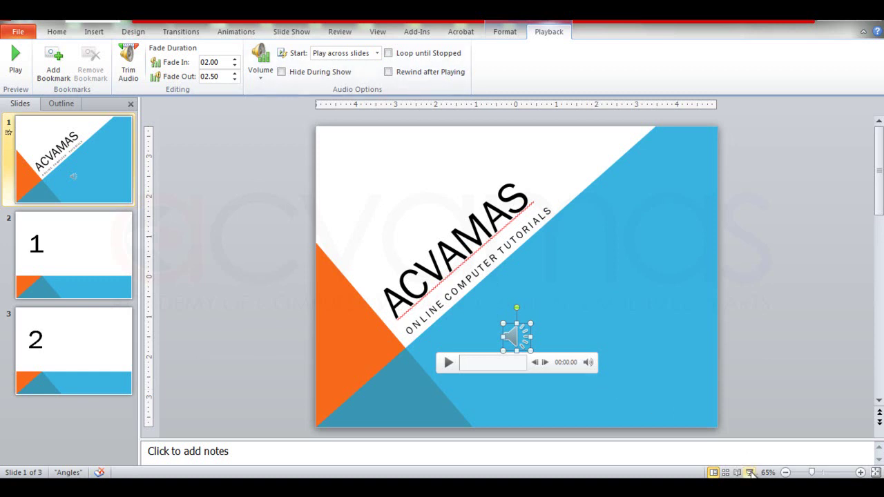
{"action": "left_click", "coordinate": [751, 472]}
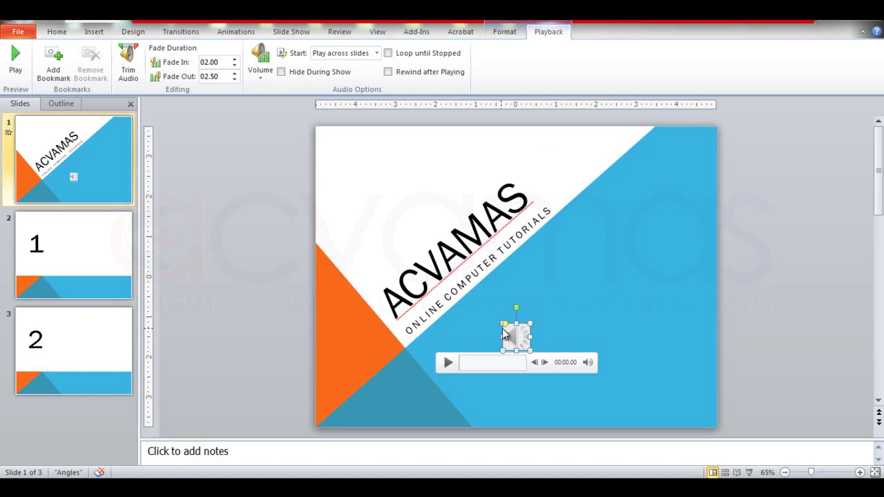
{"action": "left_click", "coordinate": [281, 73]}
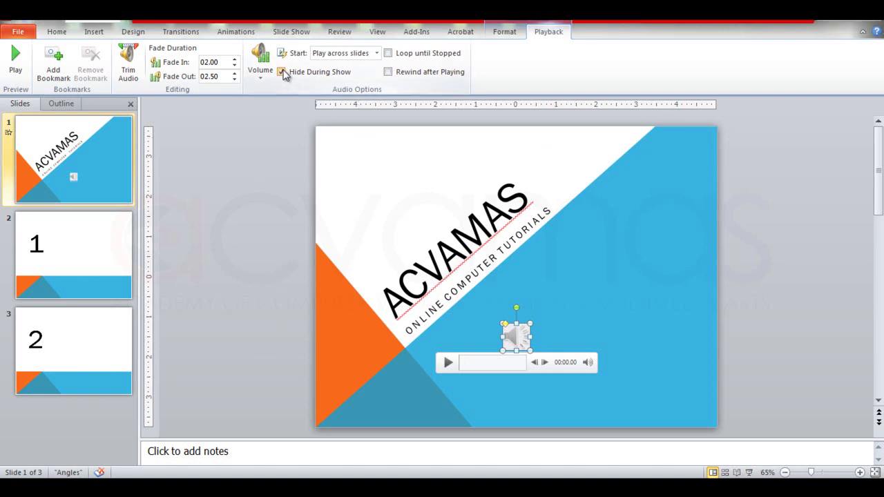
{"action": "left_click", "coordinate": [750, 473]}
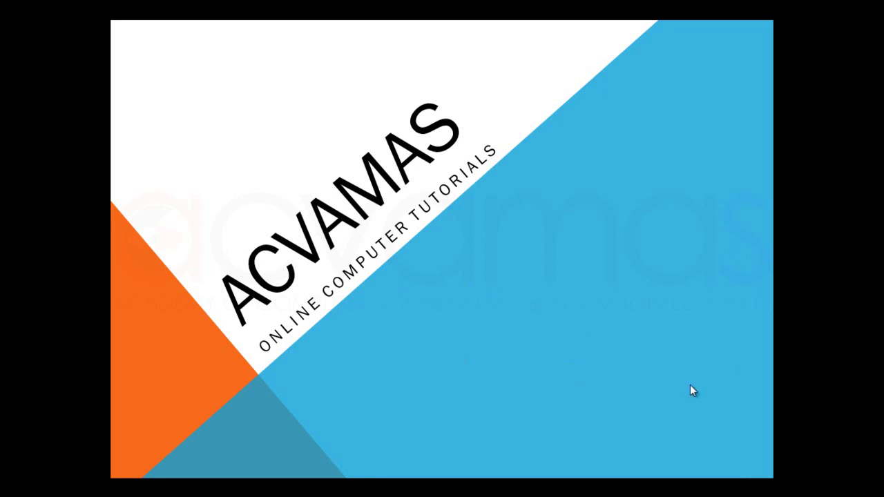
{"action": "key", "text": "Escape"}
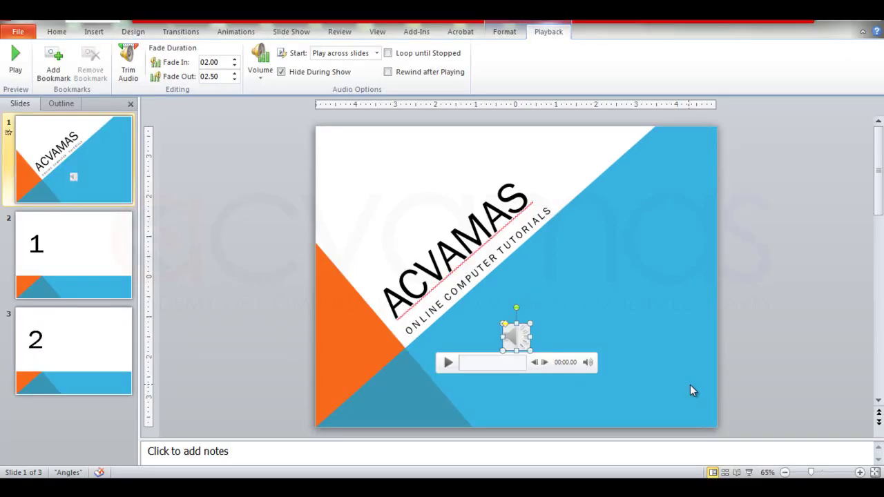
{"action": "left_click", "coordinate": [283, 73]}
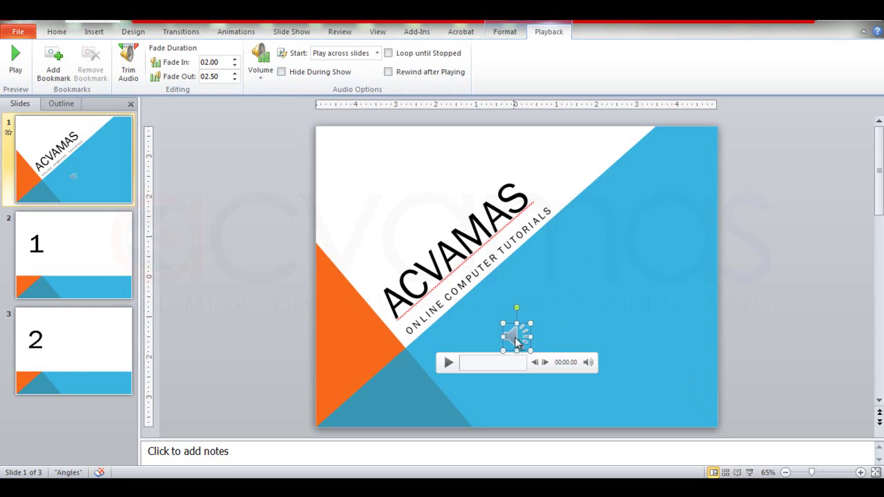
Try a framed style on the speaker icon, then choose Koala from Sample Pictures as its replacement.
{"action": "left_click", "coordinate": [505, 32]}
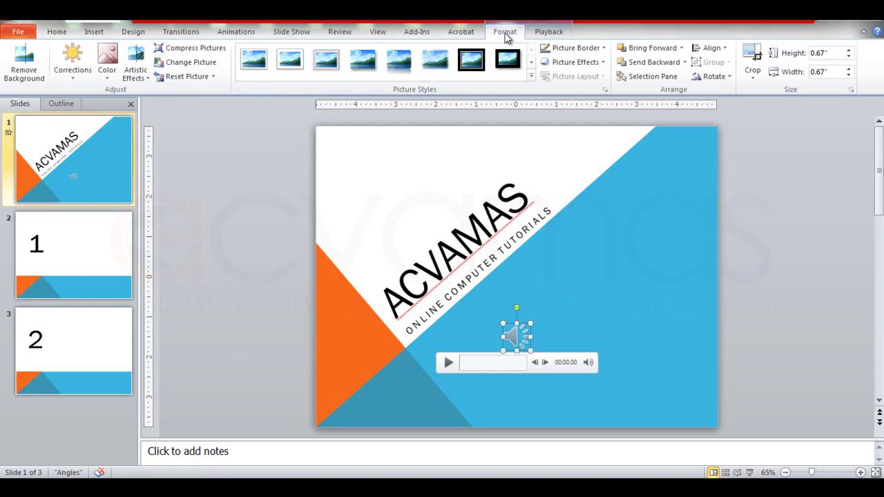
{"action": "left_click", "coordinate": [327, 64]}
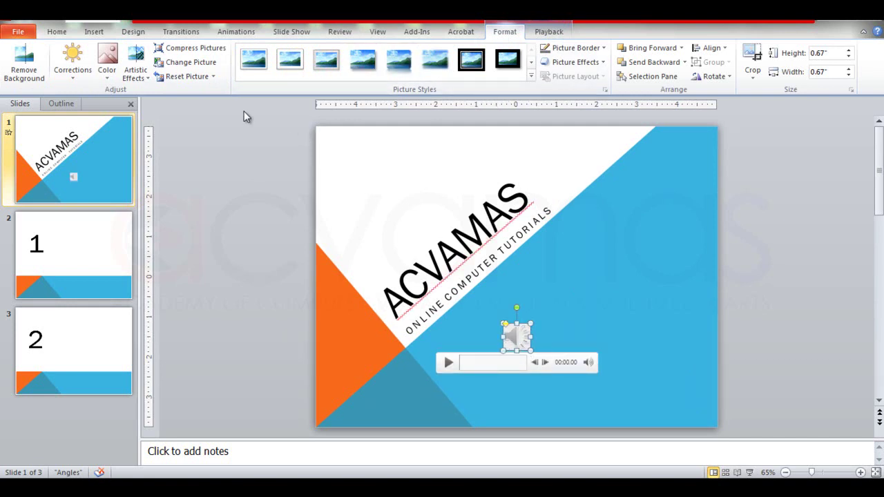
{"action": "left_click", "coordinate": [207, 64]}
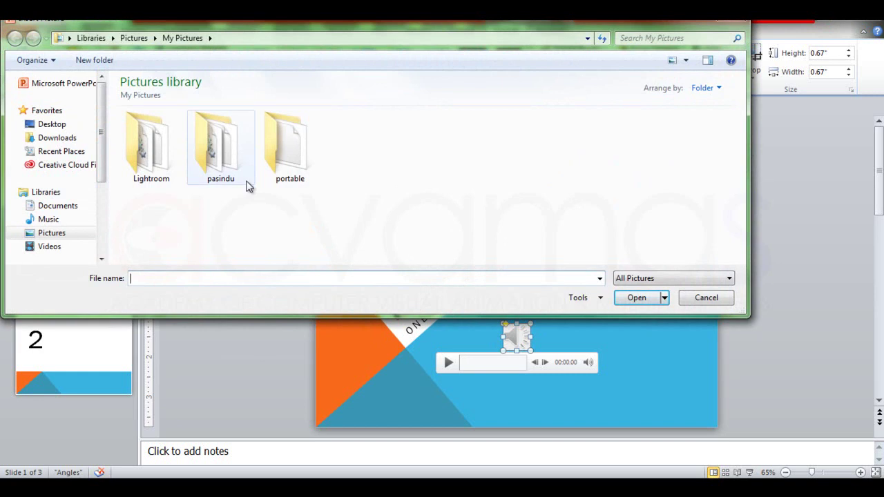
{"action": "left_click", "coordinate": [54, 237]}
{"action": "double_click", "coordinate": [358, 154]}
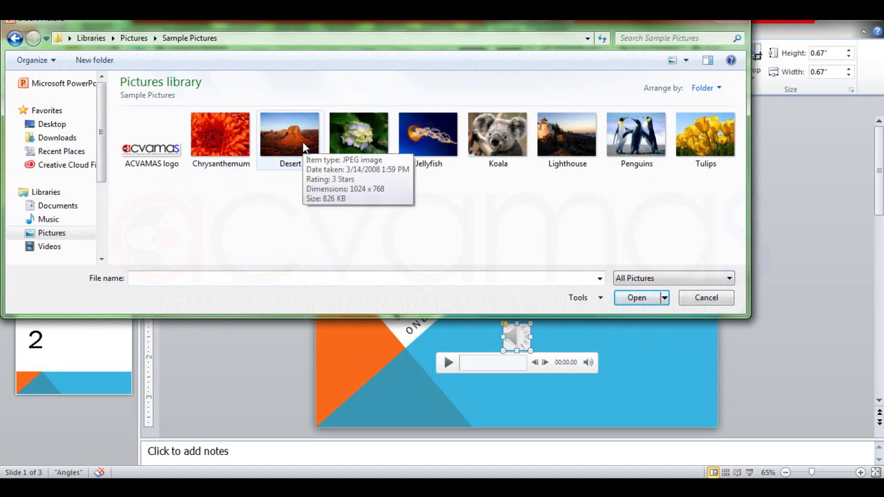
{"action": "left_click", "coordinate": [304, 146]}
{"action": "left_click", "coordinate": [498, 152]}
Insert the Koala image as the icon, move it, then delete the audio clip from the slide.
{"action": "left_click", "coordinate": [642, 298]}
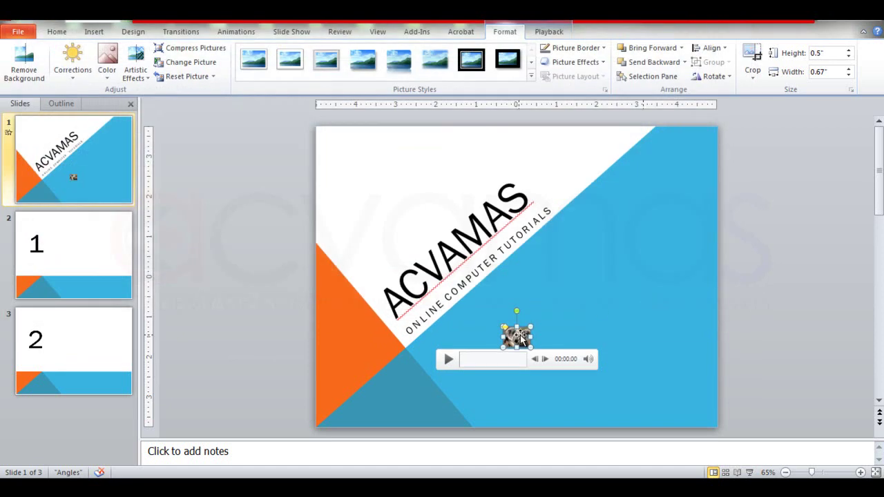
{"action": "left_click", "coordinate": [565, 329]}
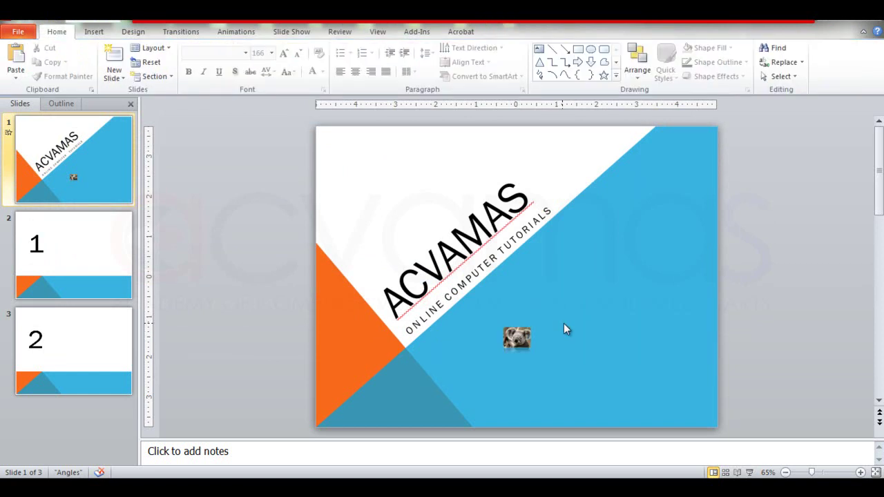
{"action": "mouse_move", "coordinate": [517, 337]}
{"action": "left_mouse_down"}
{"action": "mouse_move", "coordinate": [674, 385]}
{"action": "mouse_move", "coordinate": [698, 417]}
{"action": "left_mouse_up"}
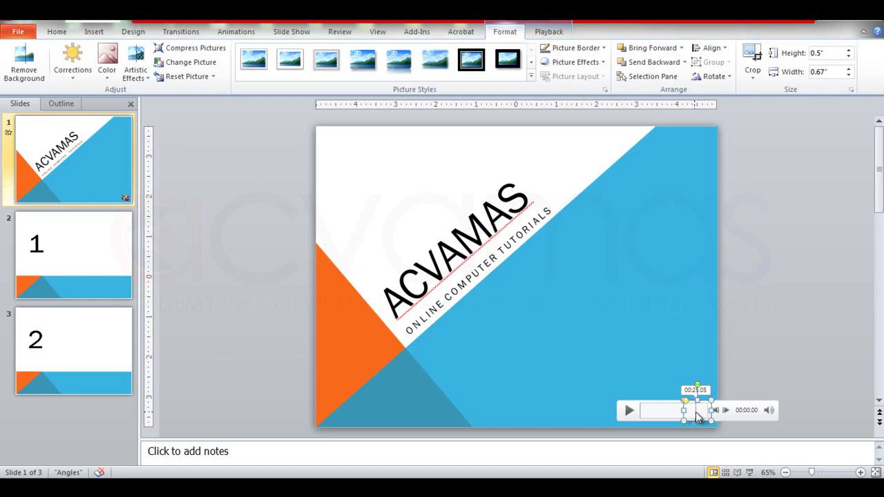
{"action": "left_click_drag", "start_coordinate": [697, 411], "coordinate": [532, 364]}
{"action": "key", "text": "Delete"}
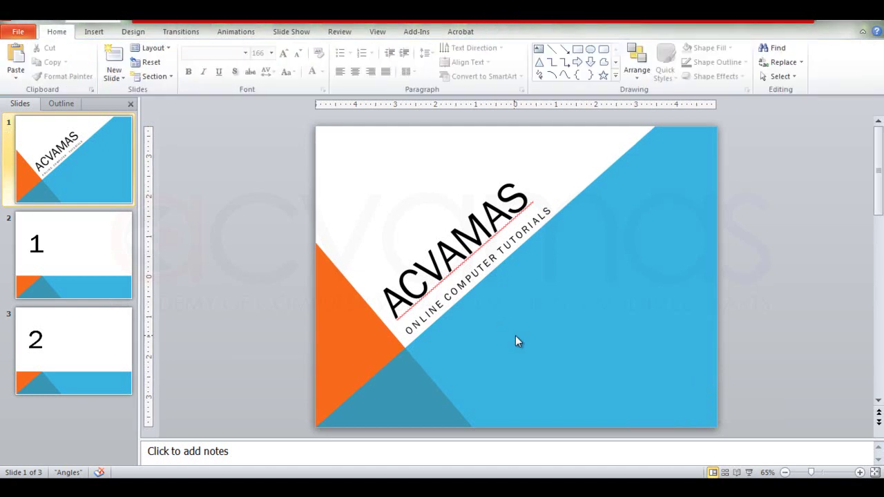
Open Record Sound from Insert > Audio and name the new recording ACVAMAS.
{"action": "left_click", "coordinate": [93, 34]}
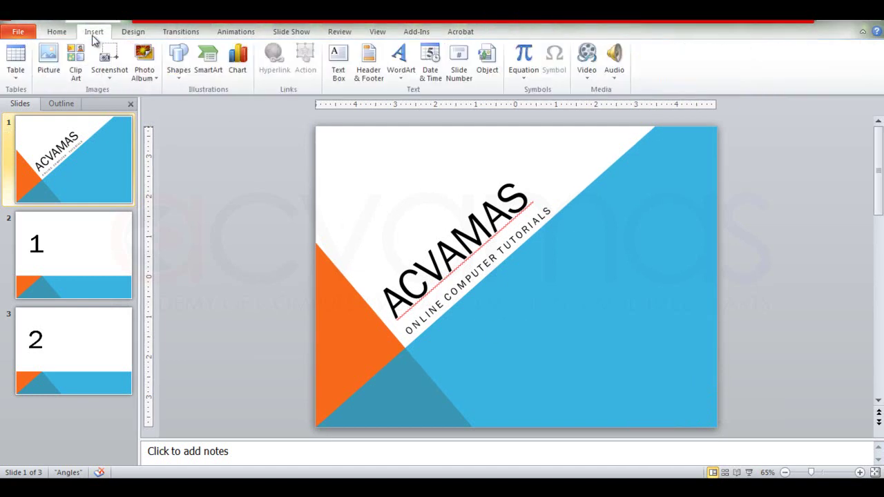
{"action": "left_click", "coordinate": [615, 76]}
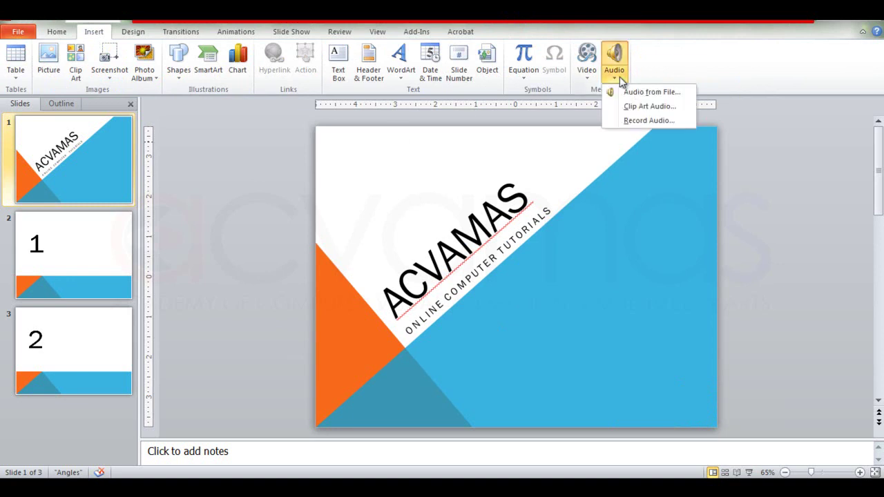
{"action": "left_click", "coordinate": [645, 121]}
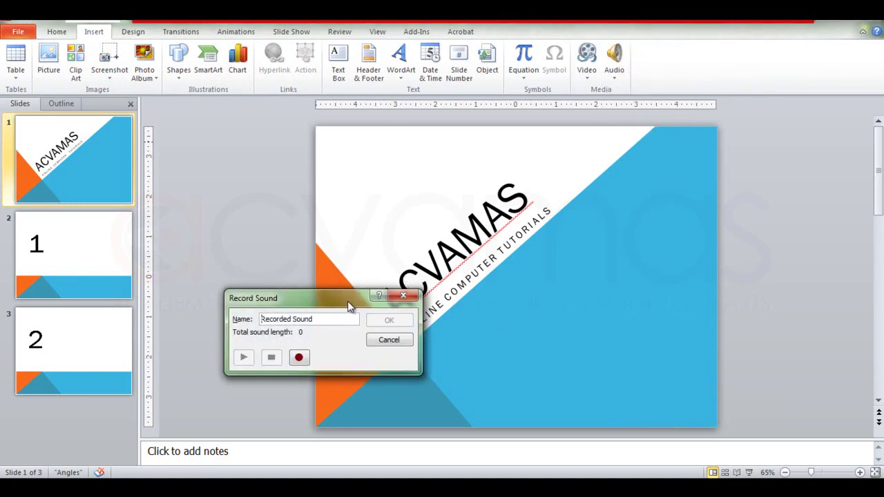
{"action": "mouse_move", "coordinate": [341, 302]}
{"action": "left_mouse_down"}
{"action": "mouse_move", "coordinate": [493, 223]}
{"action": "mouse_move", "coordinate": [515, 222]}
{"action": "left_mouse_up"}
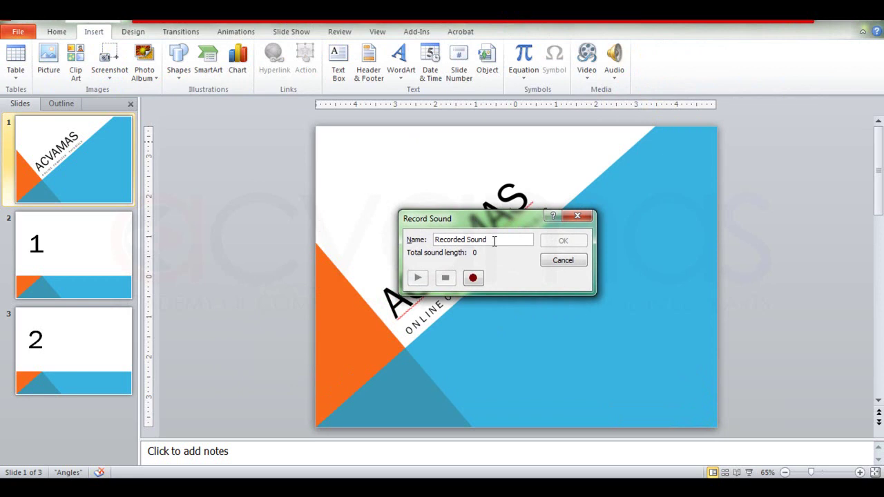
{"action": "left_click_drag", "start_coordinate": [495, 240], "coordinate": [427, 242]}
{"action": "type", "text": "ACVAMAS"}
{"action": "left_click_drag", "start_coordinate": [493, 220], "coordinate": [613, 299]}
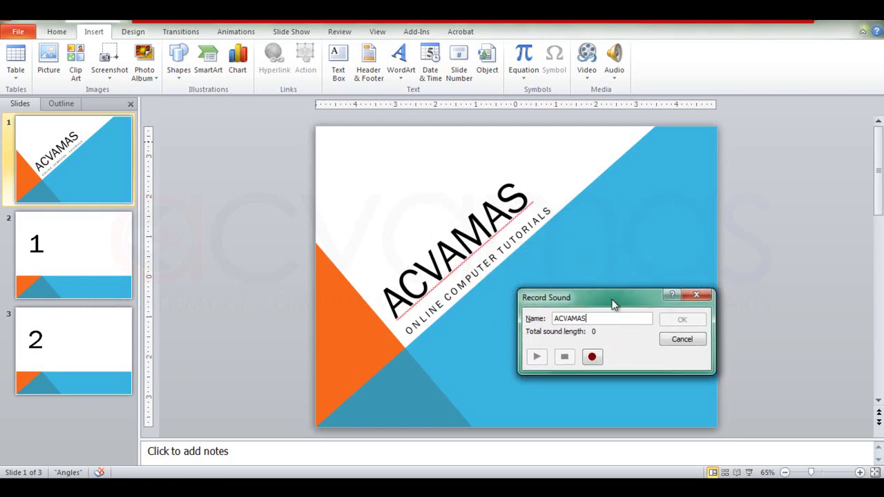
Record an 18.6-second ACVAMAS narration and play it back to review it.
{"action": "left_click_drag", "start_coordinate": [620, 301], "coordinate": [627, 264]}
{"action": "left_click", "coordinate": [600, 320]}
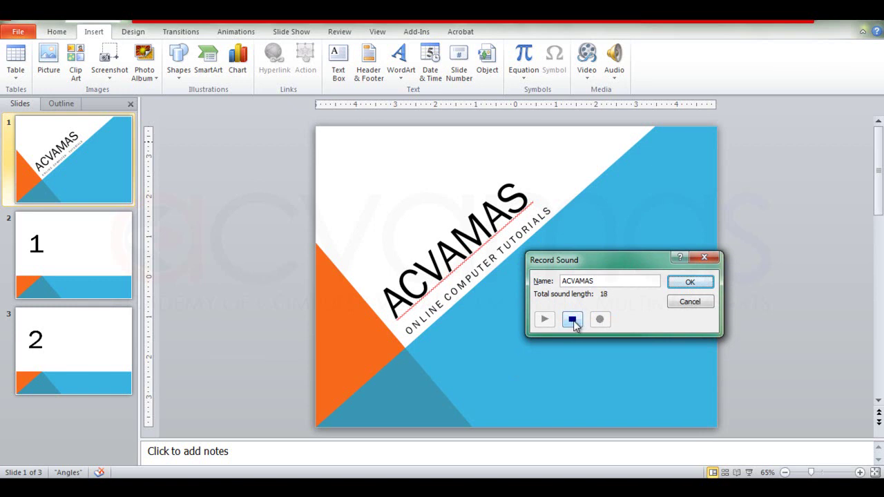
{"action": "left_click", "coordinate": [574, 321]}
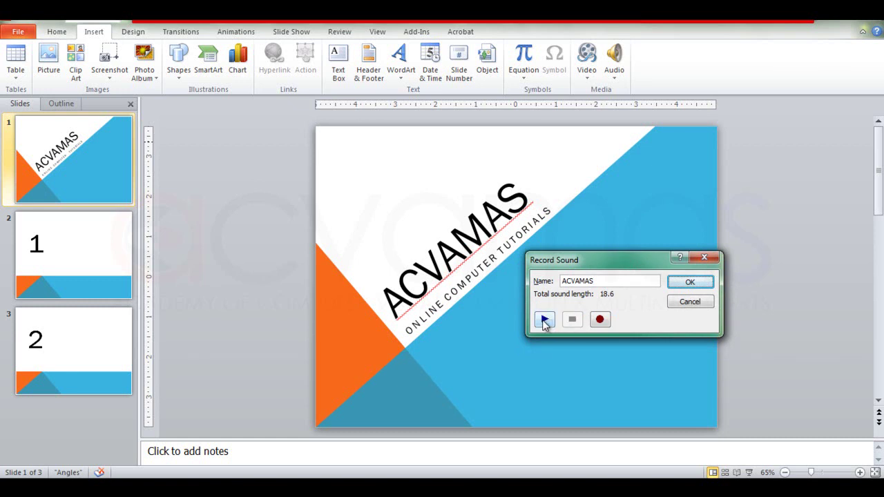
{"action": "left_click", "coordinate": [545, 321]}
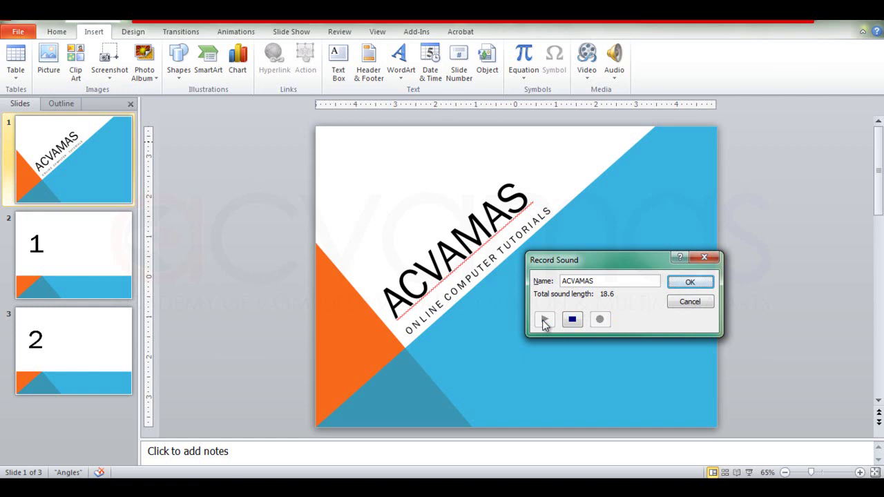
{"action": "left_click", "coordinate": [545, 320]}
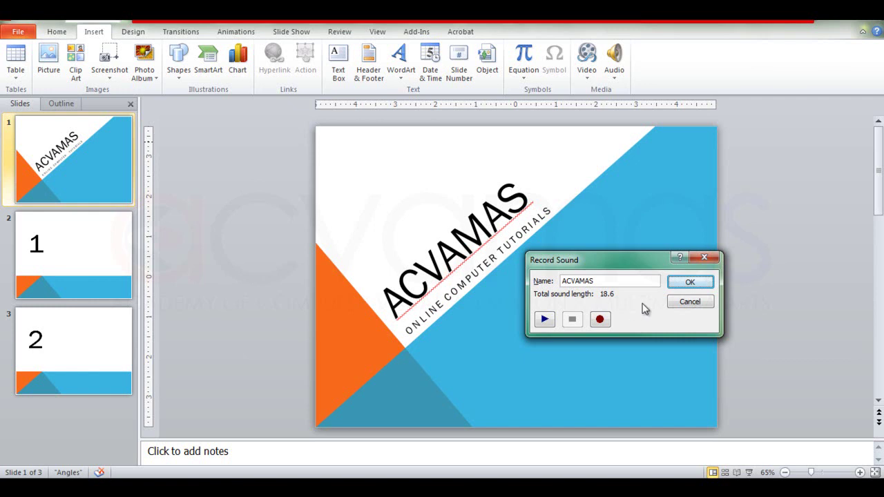
Place the ACVAMAS recording on the title slide, lower its sound icon, and open Trim Audio.
{"action": "left_click", "coordinate": [692, 284]}
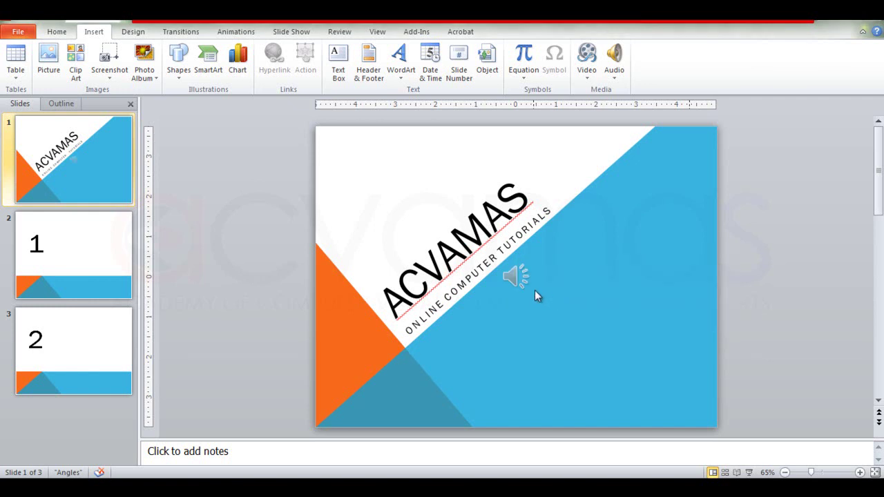
{"action": "left_click_drag", "start_coordinate": [515, 276], "coordinate": [514, 324]}
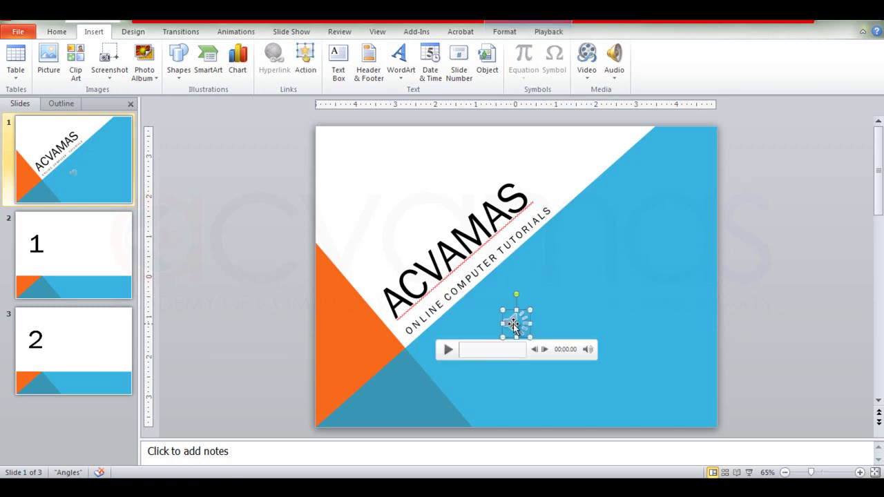
{"action": "left_click", "coordinate": [550, 31]}
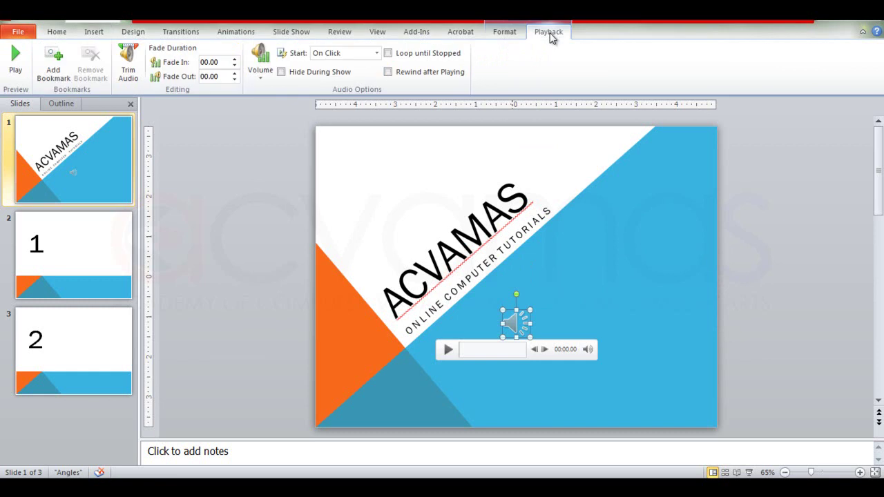
{"action": "left_click", "coordinate": [130, 74]}
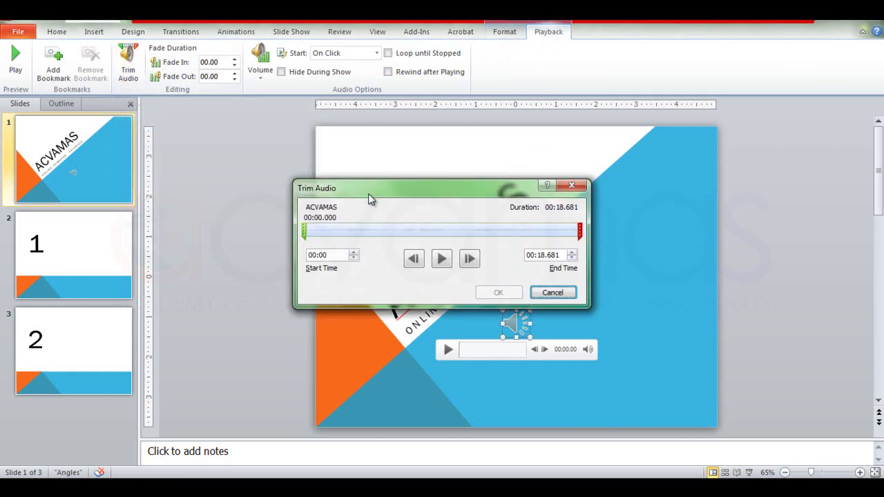
Preview the 00:18.681 clip from 00:01.605, pausing around 00:05.474.
{"action": "left_click_drag", "start_coordinate": [388, 191], "coordinate": [436, 185]}
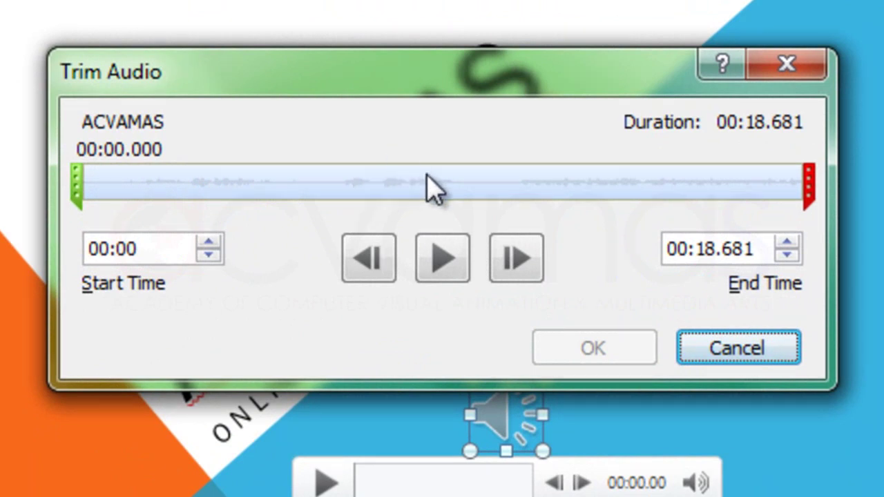
{"action": "left_click", "coordinate": [144, 187]}
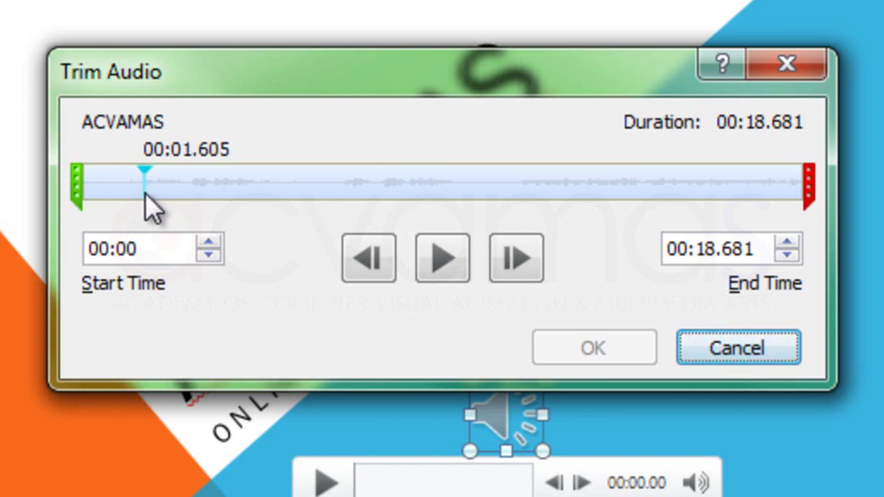
{"action": "left_click", "coordinate": [456, 269]}
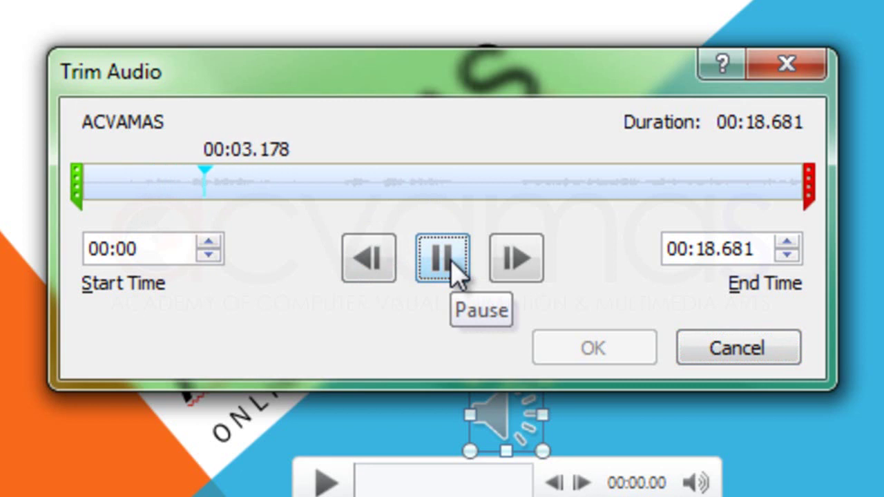
{"action": "left_click", "coordinate": [456, 269]}
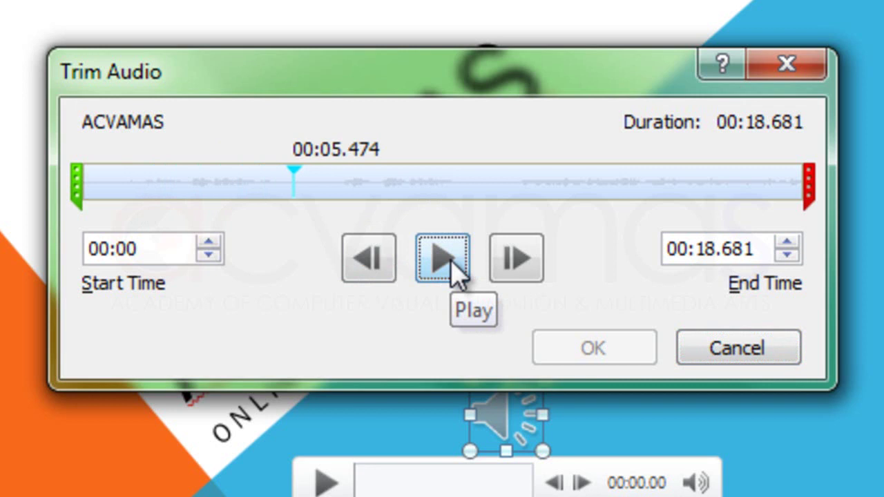
{"action": "left_click", "coordinate": [456, 269]}
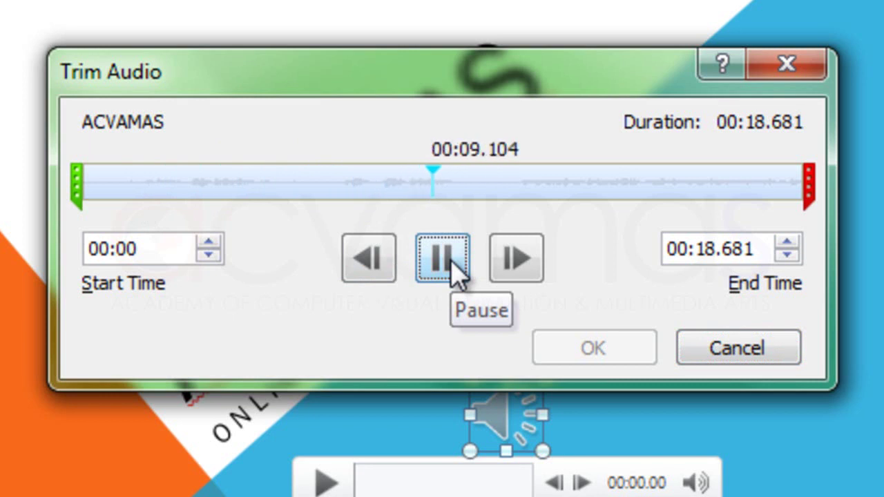
{"action": "left_click", "coordinate": [456, 269]}
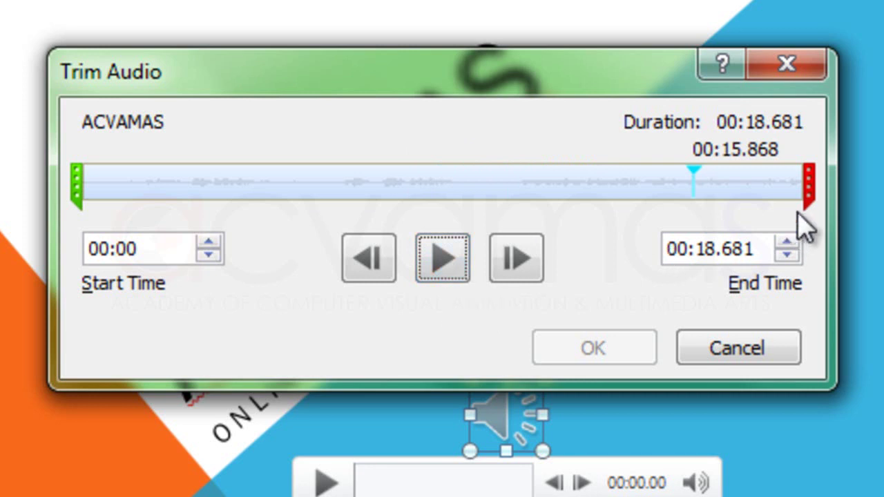
Trim the narration to 00:06.643–00:09.675 (3.031 seconds), preview it, and apply the trim.
{"action": "left_click", "coordinate": [807, 190]}
{"action": "left_click_drag", "start_coordinate": [807, 190], "coordinate": [455, 214]}
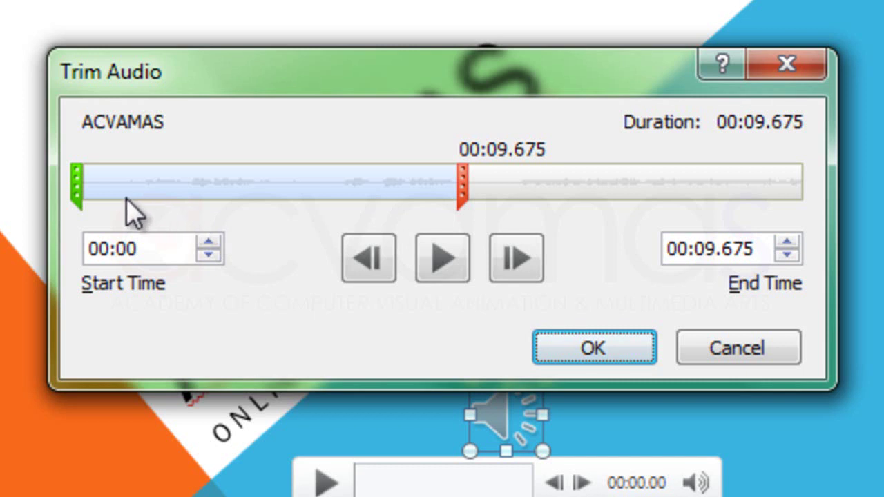
{"action": "left_click", "coordinate": [78, 188]}
{"action": "mouse_move", "coordinate": [77, 188]}
{"action": "left_mouse_down"}
{"action": "mouse_move", "coordinate": [180, 198]}
{"action": "mouse_move", "coordinate": [338, 235]}
{"action": "left_mouse_up"}
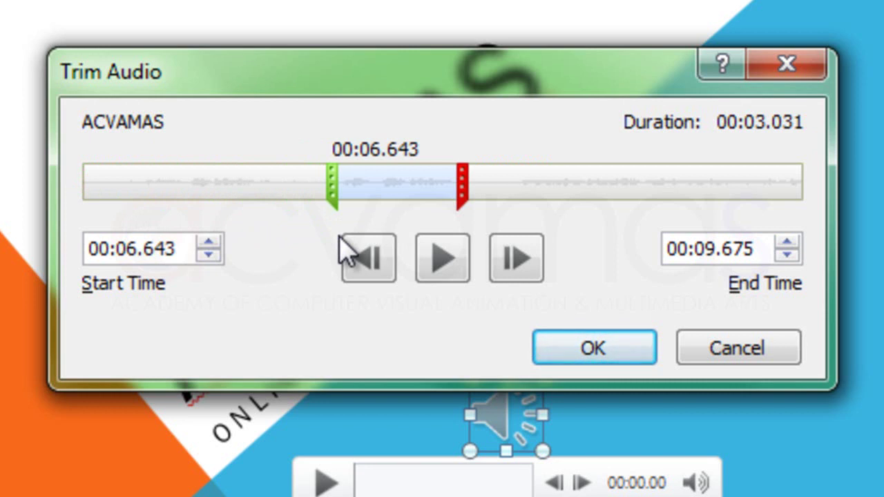
{"action": "left_click", "coordinate": [442, 258]}
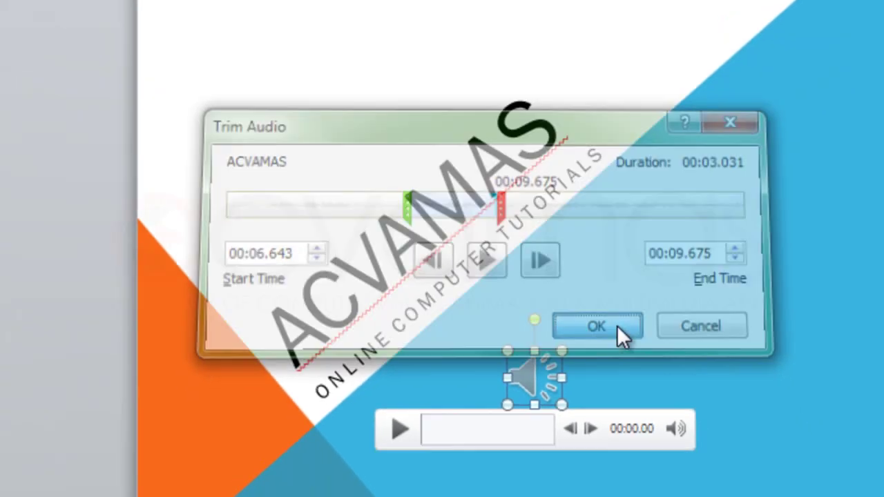
{"action": "left_click", "coordinate": [624, 355]}
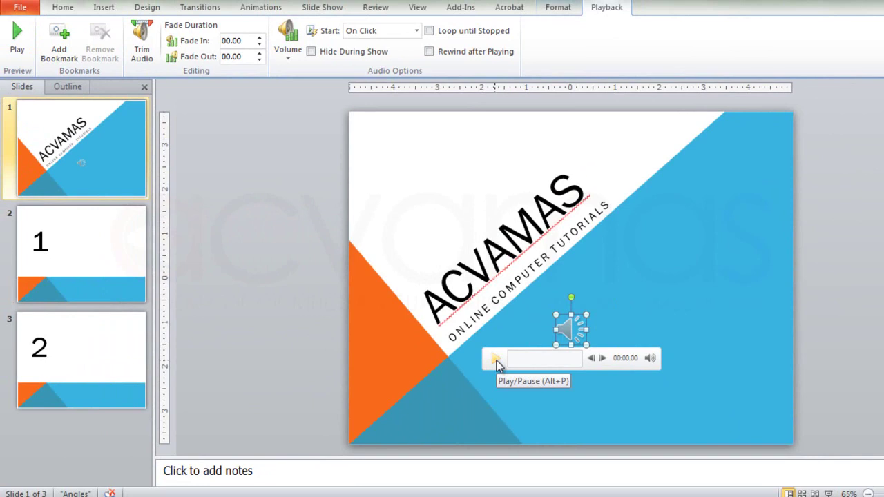
Play the trimmed ACVAMAS clip on the title slide to check it.
{"action": "left_click", "coordinate": [496, 360]}
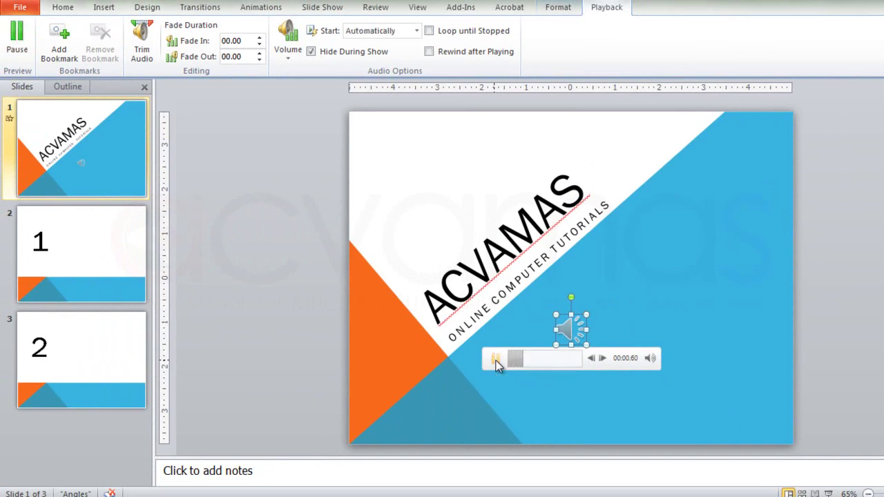